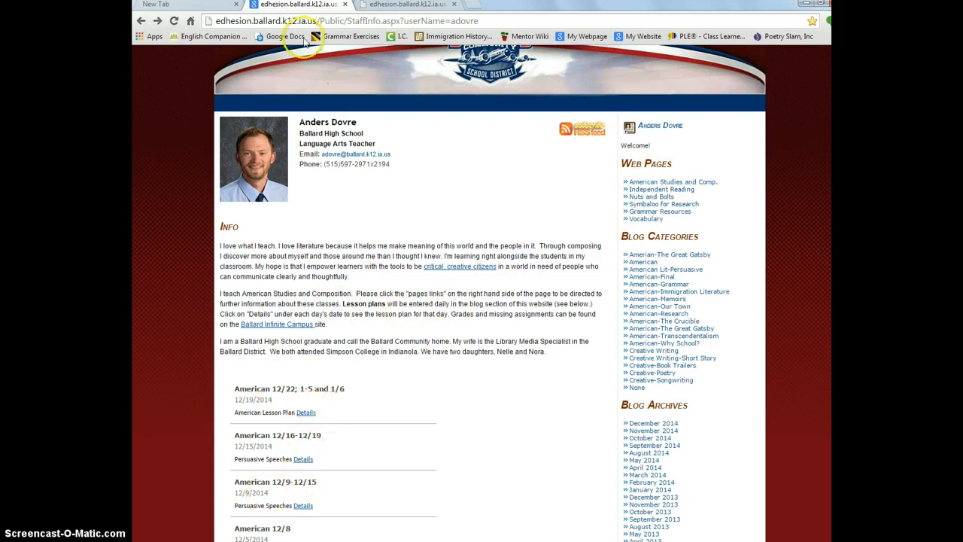
Step: Return to the American 9/2 lesson post and examine its plan, embedded video, due dates and attachment
{"action": "left_click", "coordinate": [156, 21]}
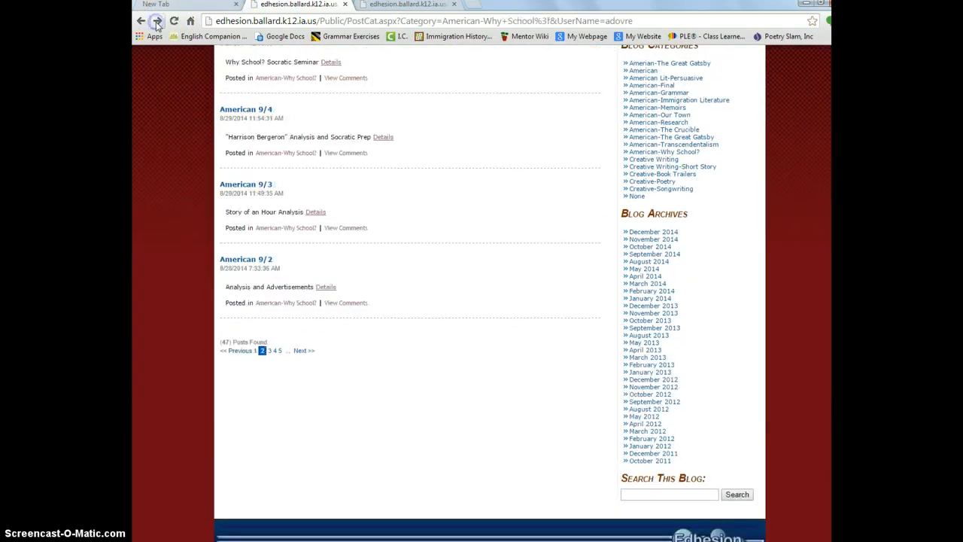
{"action": "left_click", "coordinate": [159, 21]}
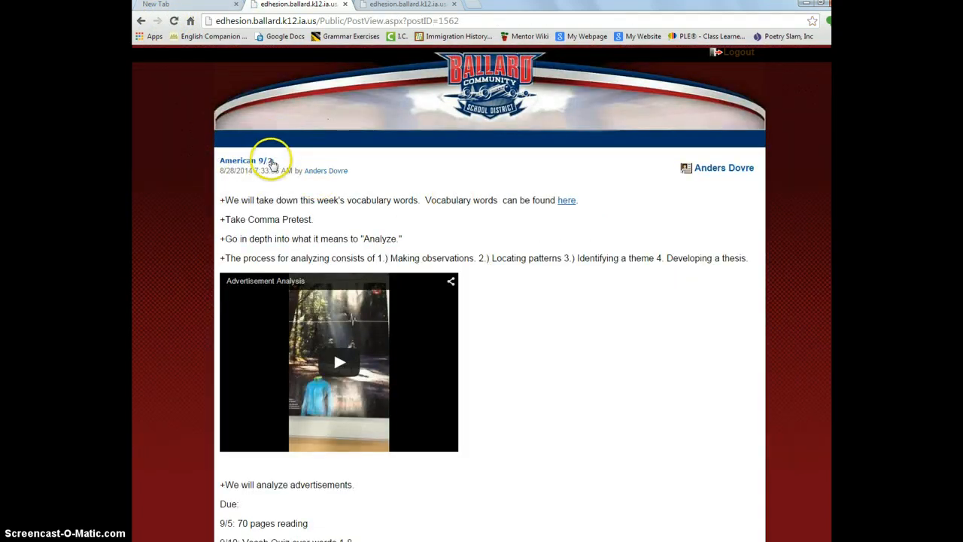
{"action": "scroll", "coordinate": [344, 166], "scroll_direction": "down", "scroll_amount": 1}
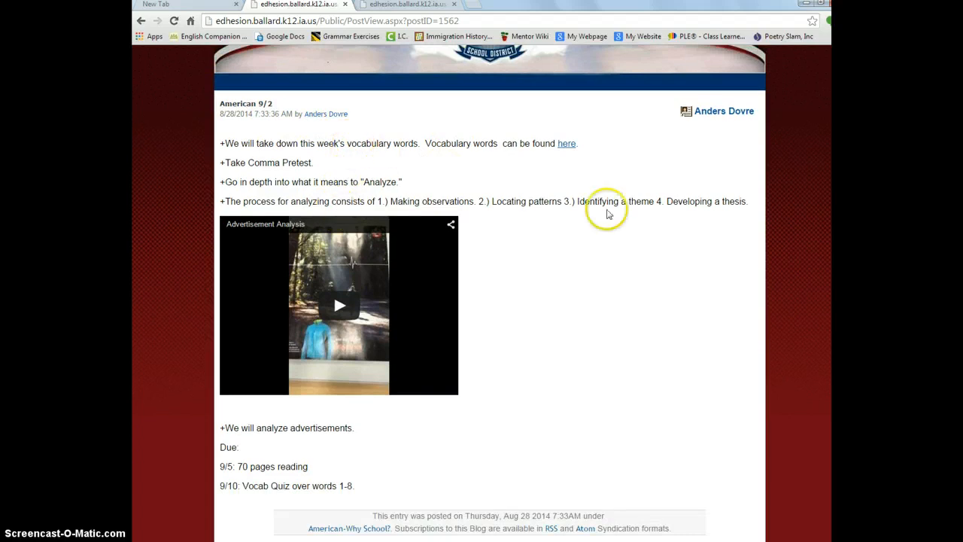
{"action": "scroll", "coordinate": [607, 213], "scroll_direction": "down", "scroll_amount": 2}
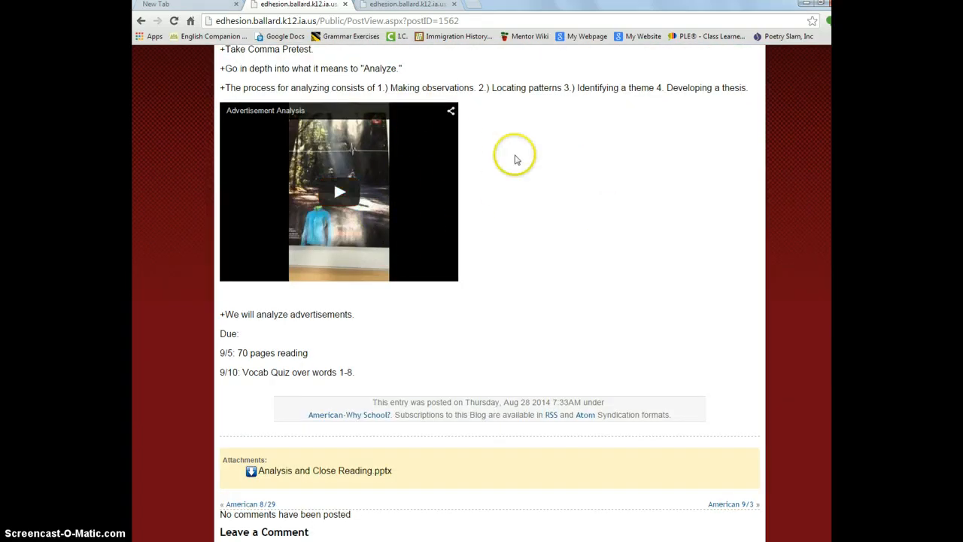
{"action": "scroll", "coordinate": [451, 429], "scroll_direction": "up", "scroll_amount": 1}
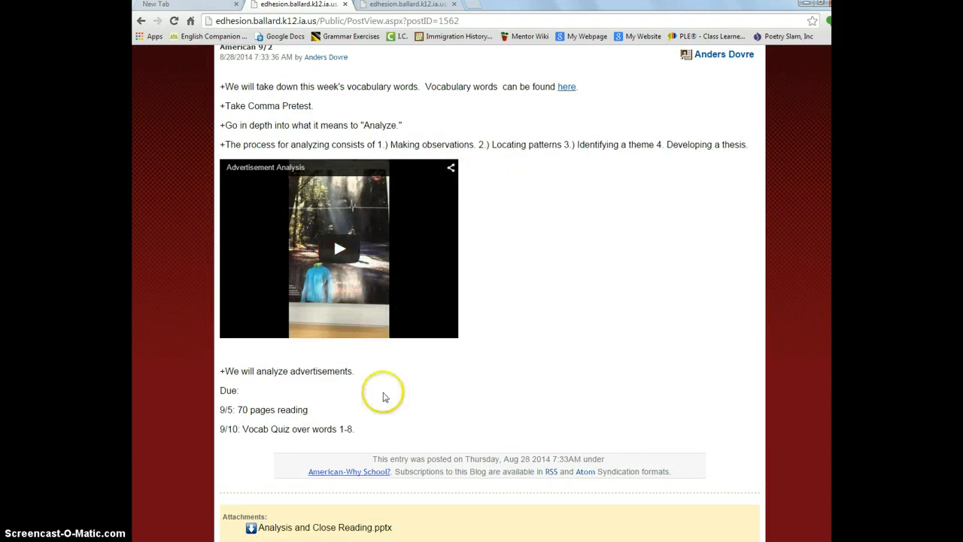
{"action": "scroll", "coordinate": [540, 298], "scroll_direction": "up", "scroll_amount": 1}
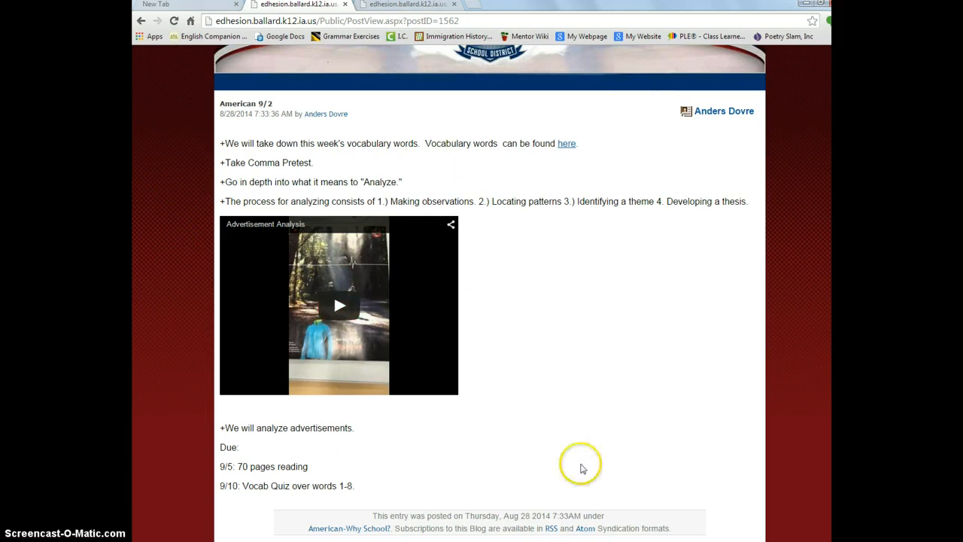
{"action": "scroll", "coordinate": [459, 173], "scroll_direction": "down", "scroll_amount": 1}
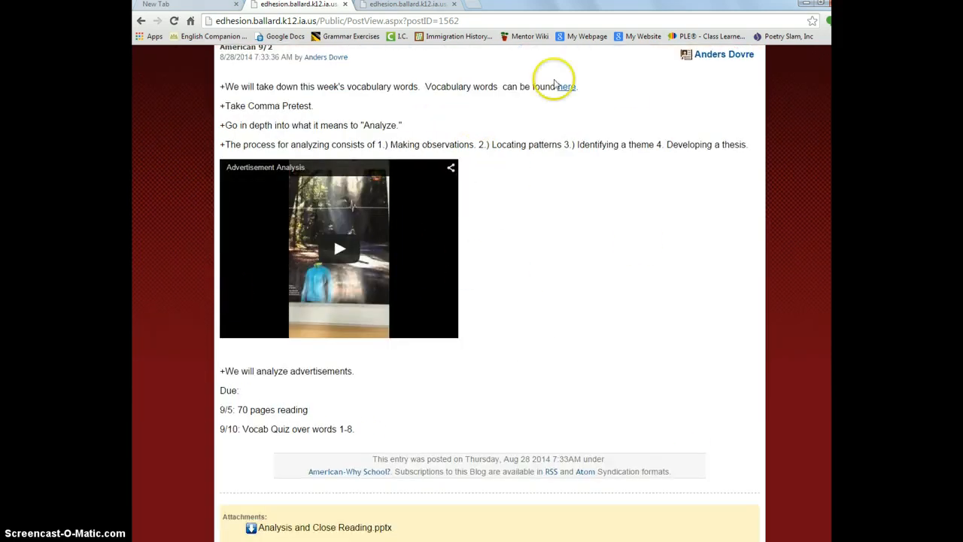
{"action": "scroll", "coordinate": [568, 288], "scroll_direction": "up", "scroll_amount": 2}
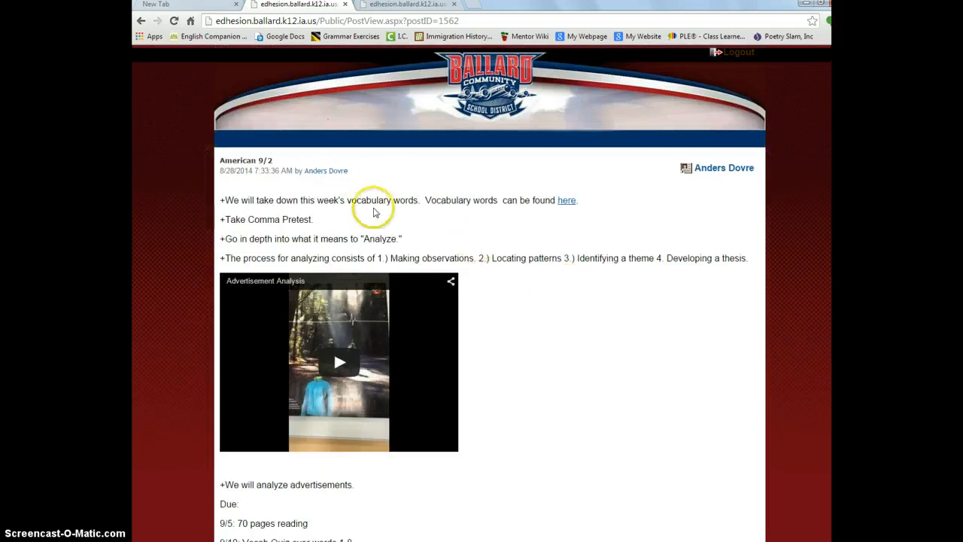
Step: Open Google Calendar from the new tab page and turn on display of the teacher's personal calendar
{"action": "left_click", "coordinate": [159, 9]}
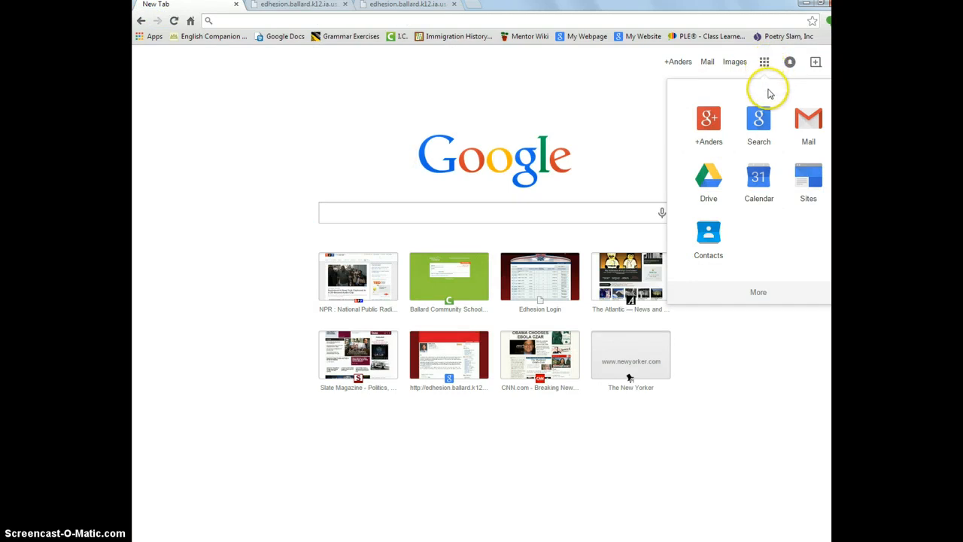
{"action": "left_click", "coordinate": [770, 193]}
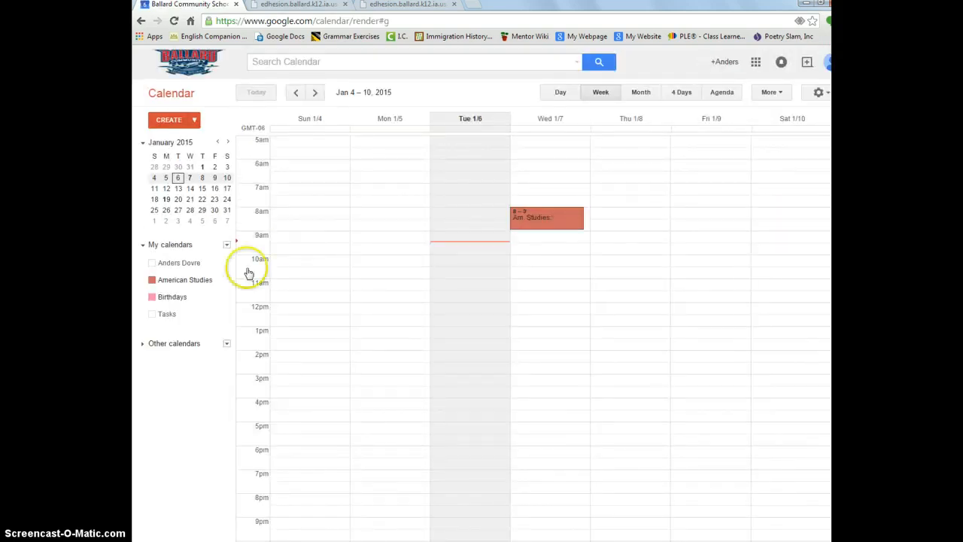
{"action": "left_click", "coordinate": [180, 263]}
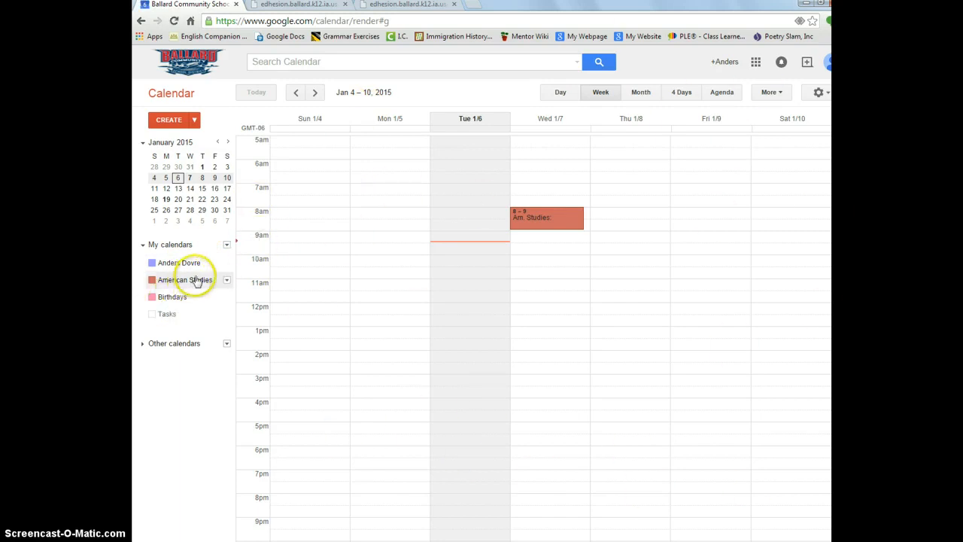
Step: Start a new calendar named "Creative Writing" with the description "This is the calendar for Creative Writing" and the location "L.M.C."
{"action": "left_click", "coordinate": [227, 247]}
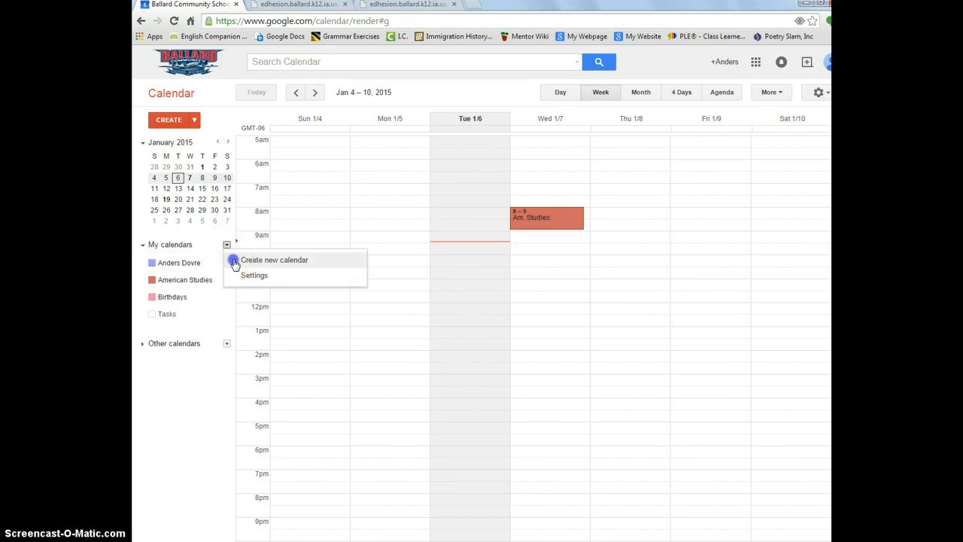
{"action": "left_click", "coordinate": [233, 258]}
{"action": "left_click", "coordinate": [336, 141]}
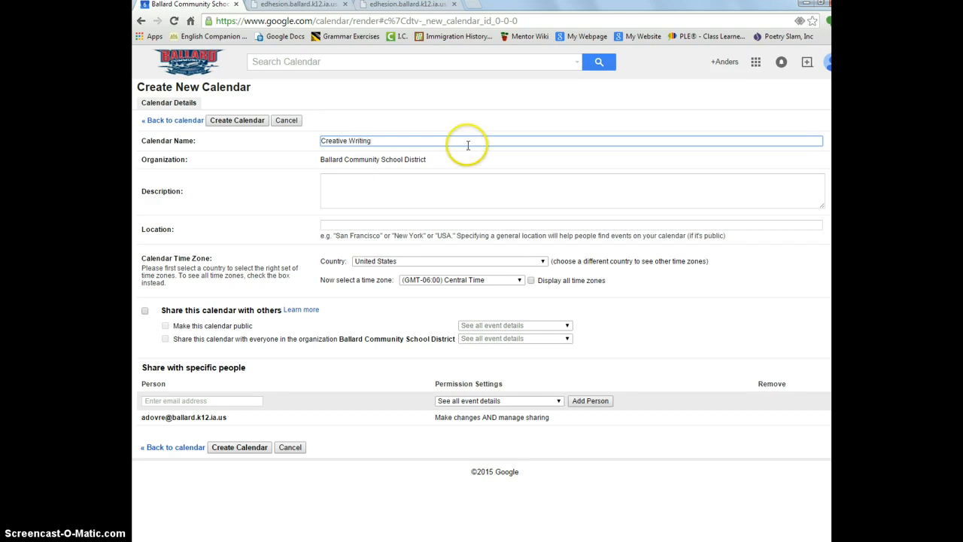
{"action": "left_click", "coordinate": [419, 195]}
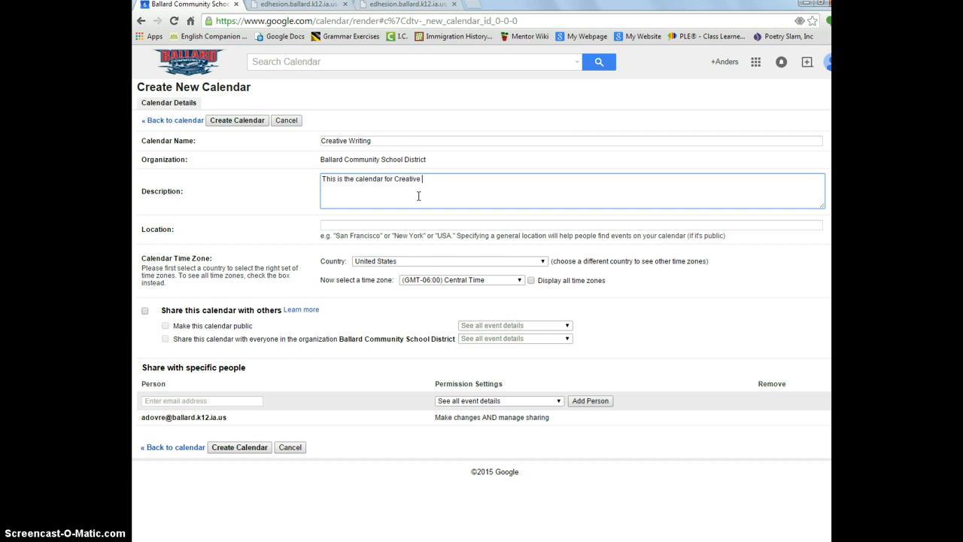
{"action": "left_click", "coordinate": [426, 226]}
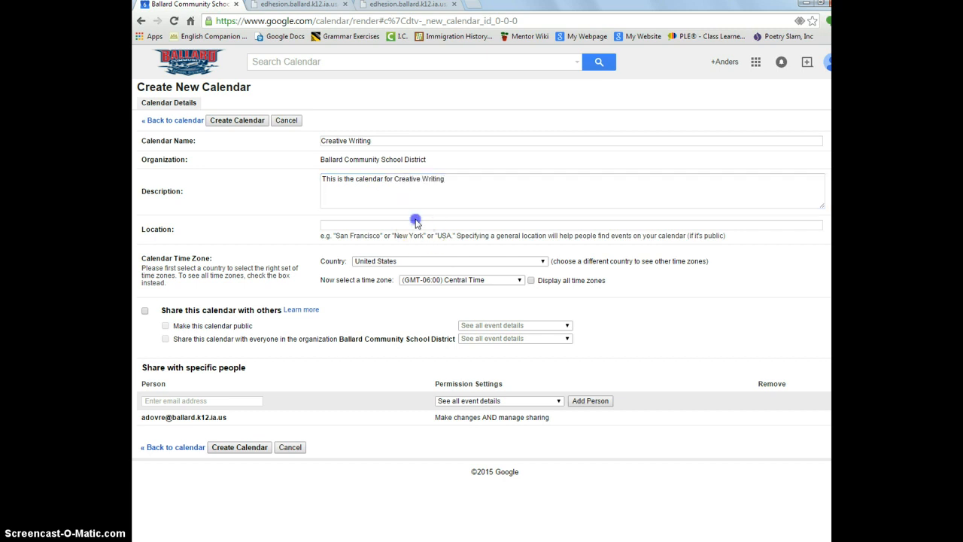
{"action": "left_click", "coordinate": [464, 181]}
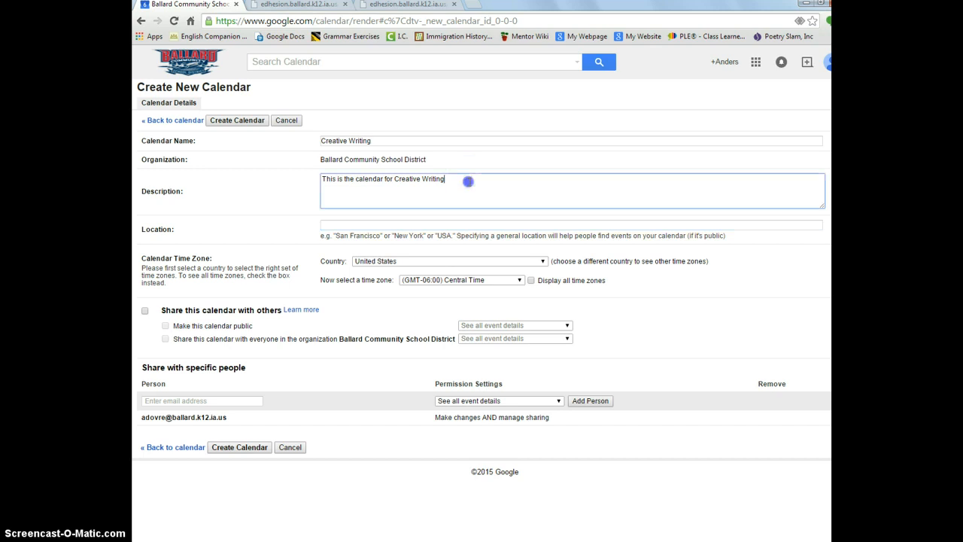
{"action": "left_click", "coordinate": [464, 225]}
{"action": "left_click", "coordinate": [469, 186]}
{"action": "left_click", "coordinate": [463, 222]}
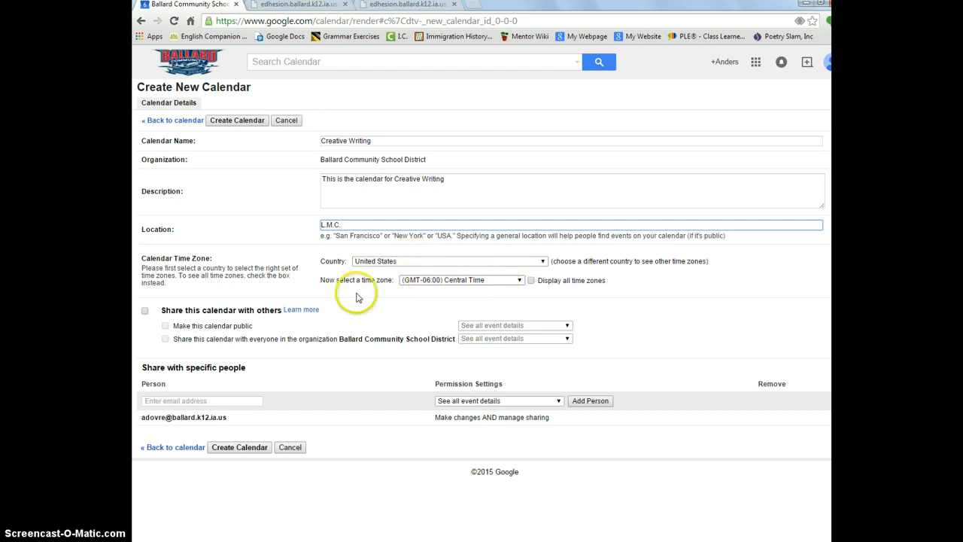
Step: Share the new calendar with everyone in the Ballard Community School District organization, using the "See all event details" permission
{"action": "left_click", "coordinate": [146, 312]}
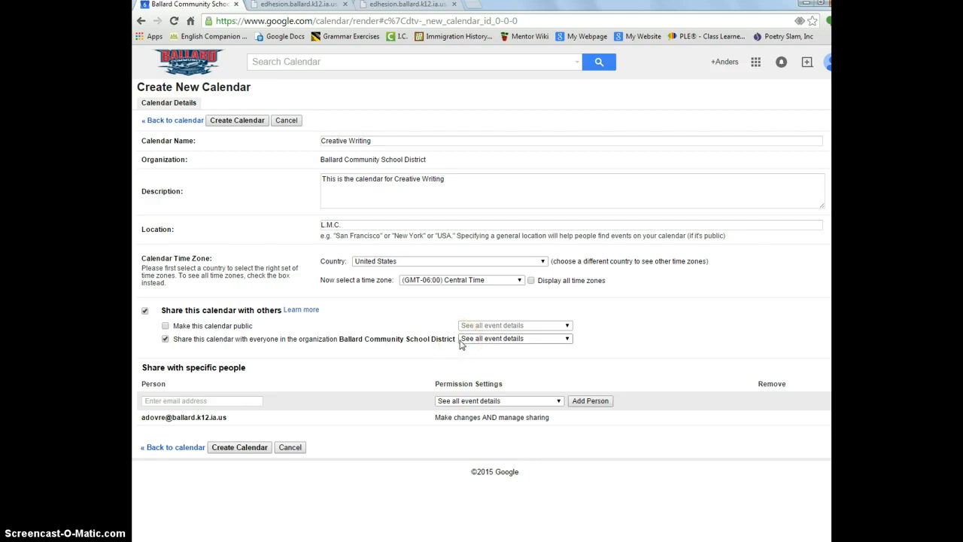
{"action": "left_click", "coordinate": [495, 341]}
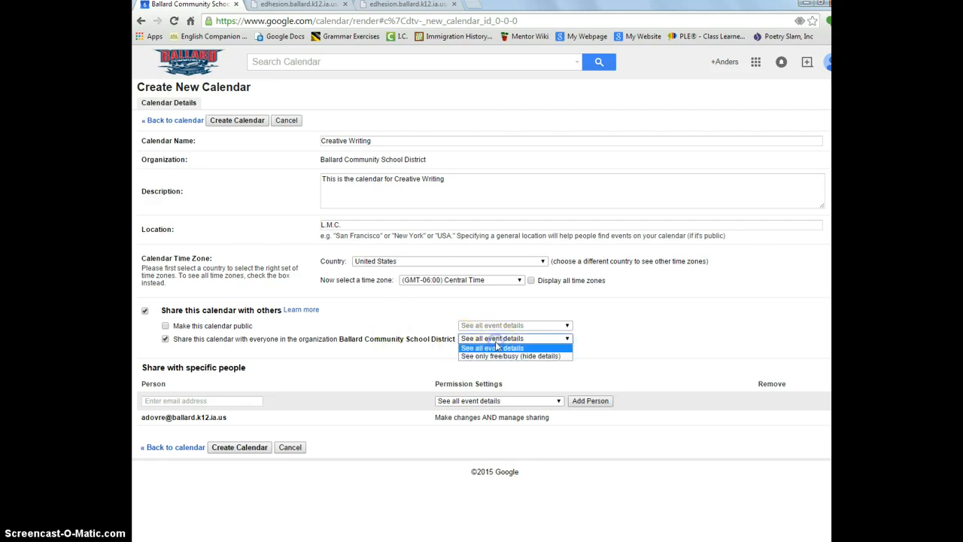
{"action": "left_click", "coordinate": [546, 358]}
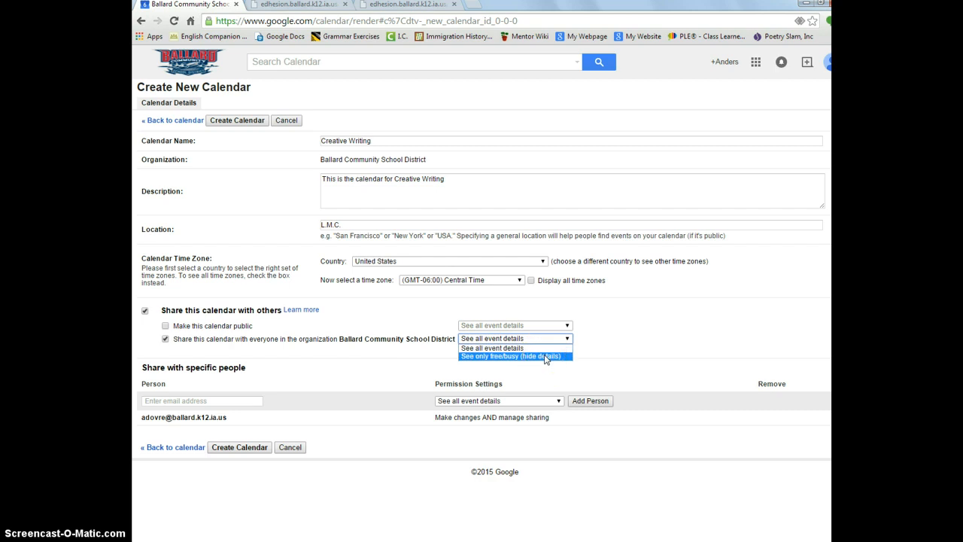
{"action": "left_click", "coordinate": [549, 360]}
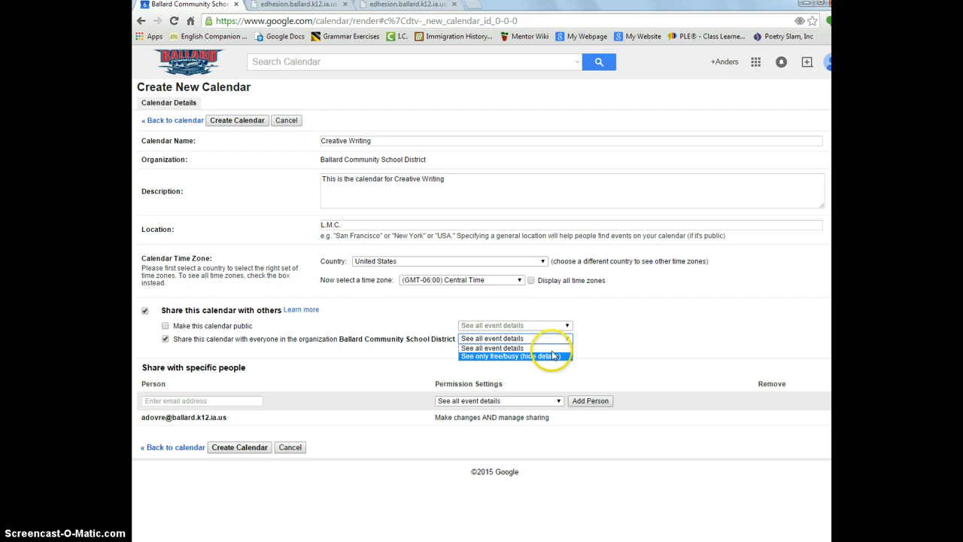
{"action": "left_click", "coordinate": [548, 356]}
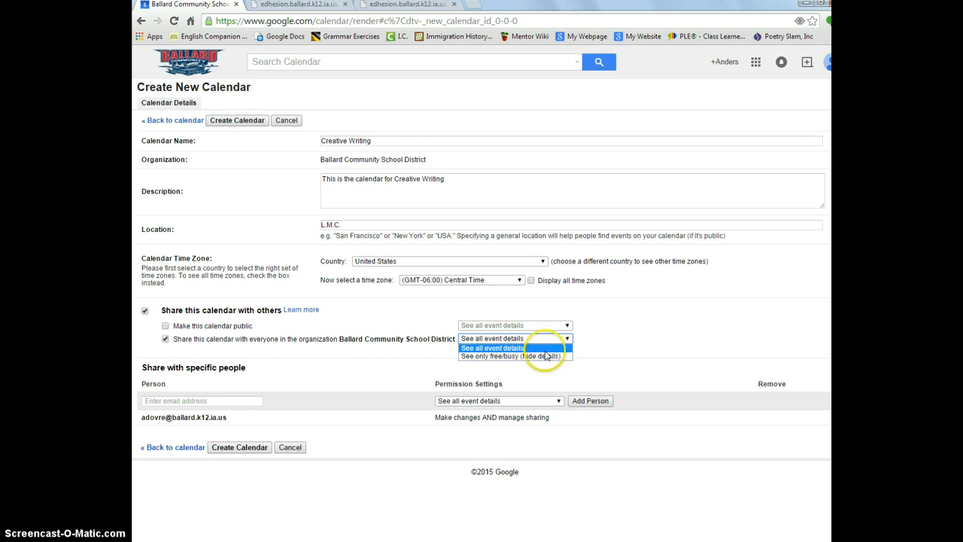
{"action": "left_click", "coordinate": [544, 348]}
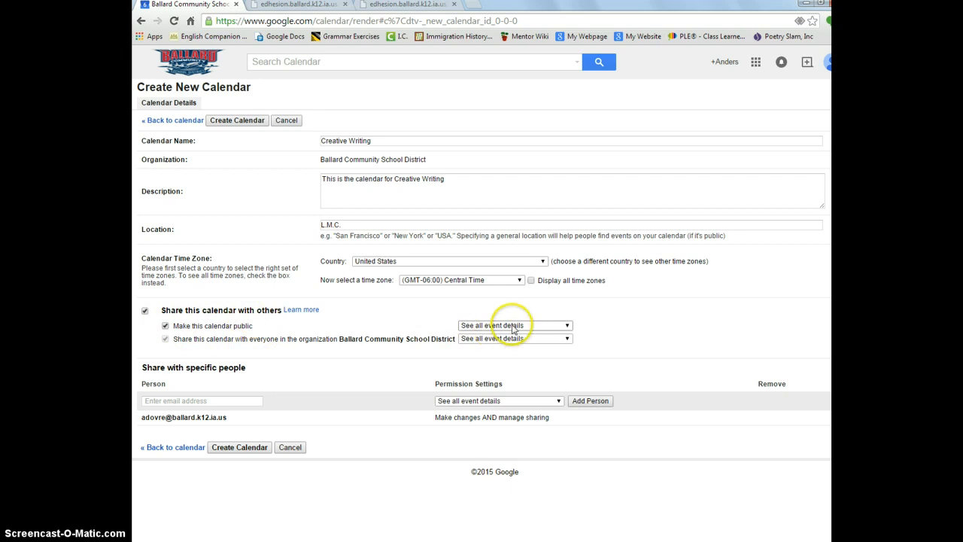
Step: Make the new calendar public with "See all event details" and keep sharing with others enabled
{"action": "left_click", "coordinate": [566, 327]}
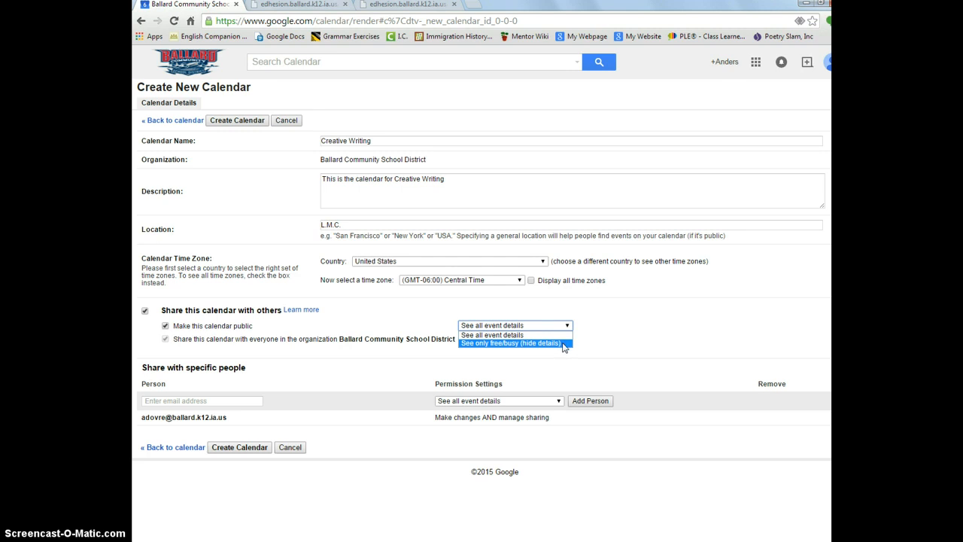
{"action": "left_click", "coordinate": [560, 335]}
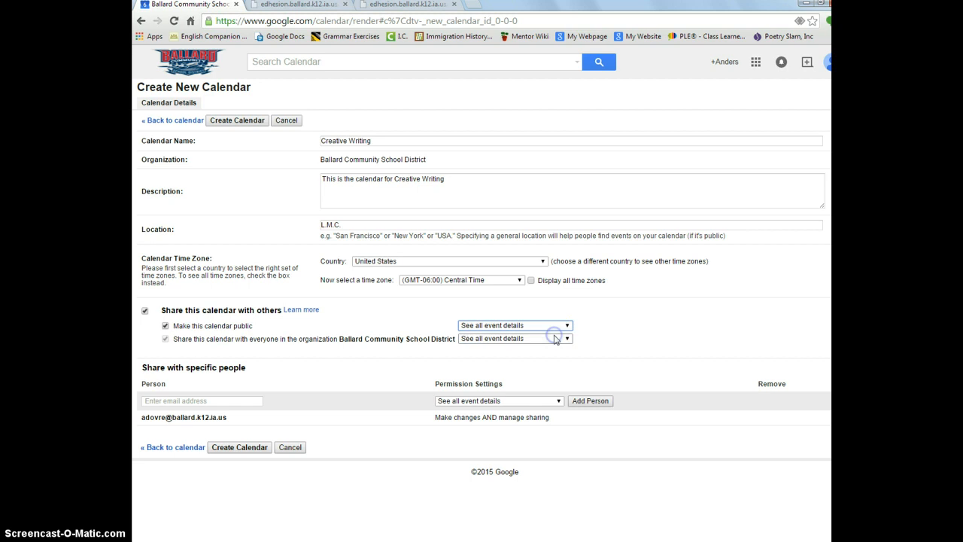
{"action": "left_click", "coordinate": [177, 315]}
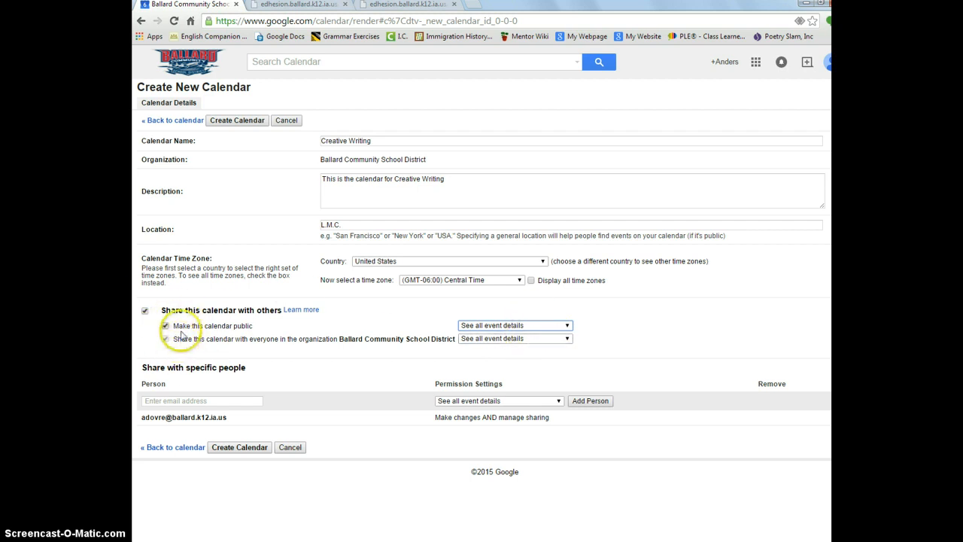
{"action": "left_click", "coordinate": [145, 311]}
{"action": "left_click", "coordinate": [145, 311]}
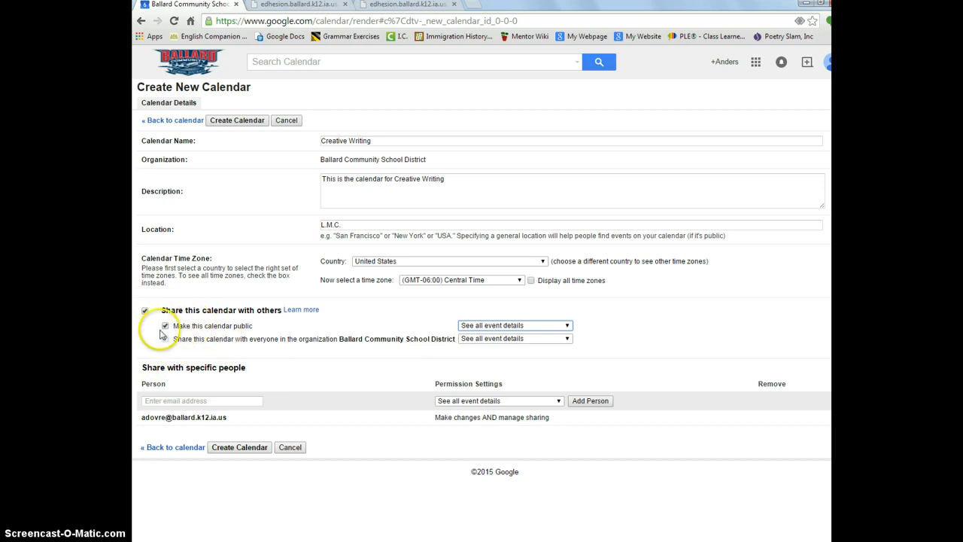
Step: Try the "Make changes AND manage sharing" permission for specific people, and discard the new calendar
{"action": "left_click", "coordinate": [234, 401]}
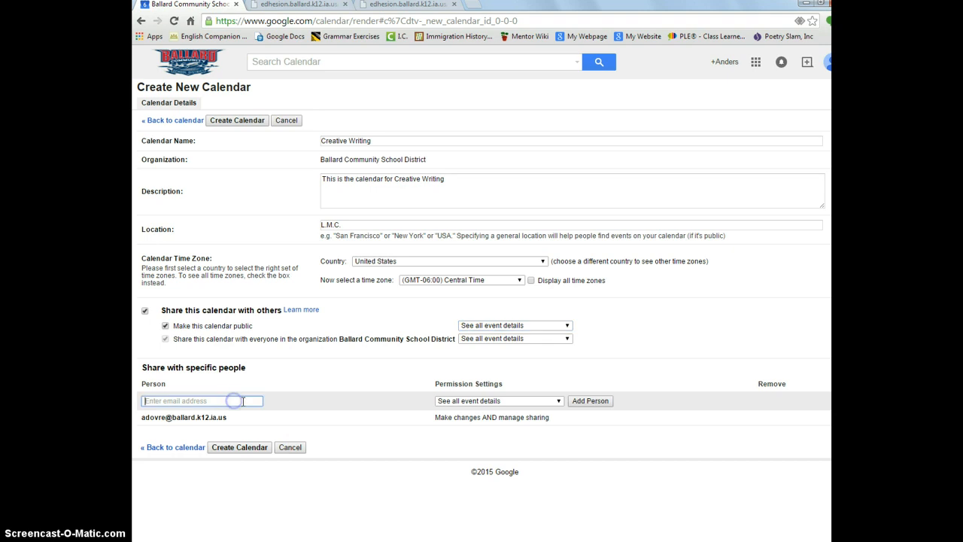
{"action": "left_click", "coordinate": [520, 403]}
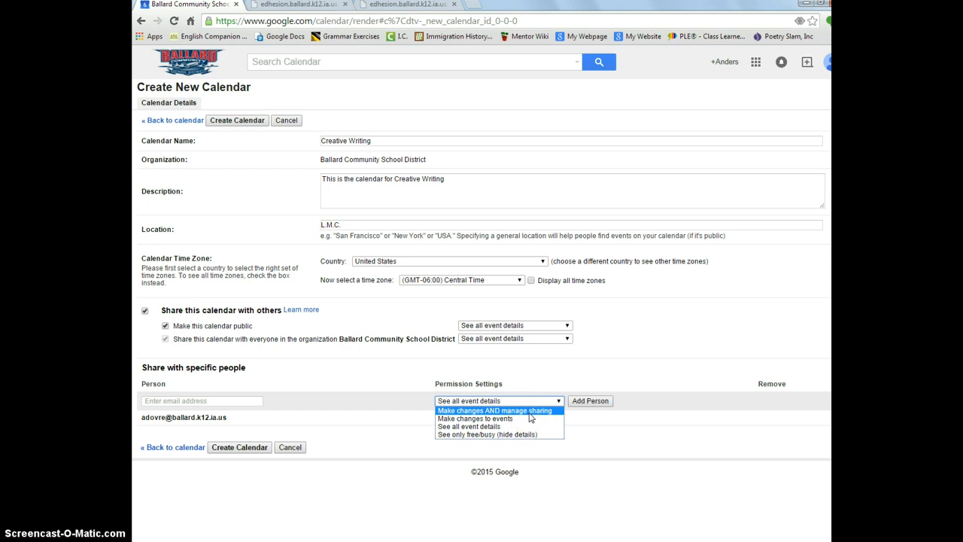
{"action": "left_click", "coordinate": [529, 413]}
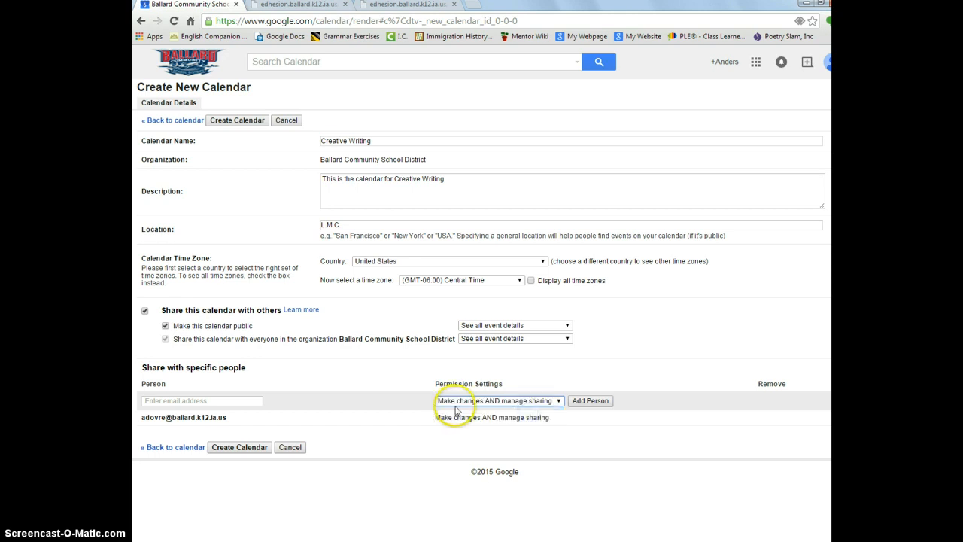
{"action": "left_click", "coordinate": [505, 401]}
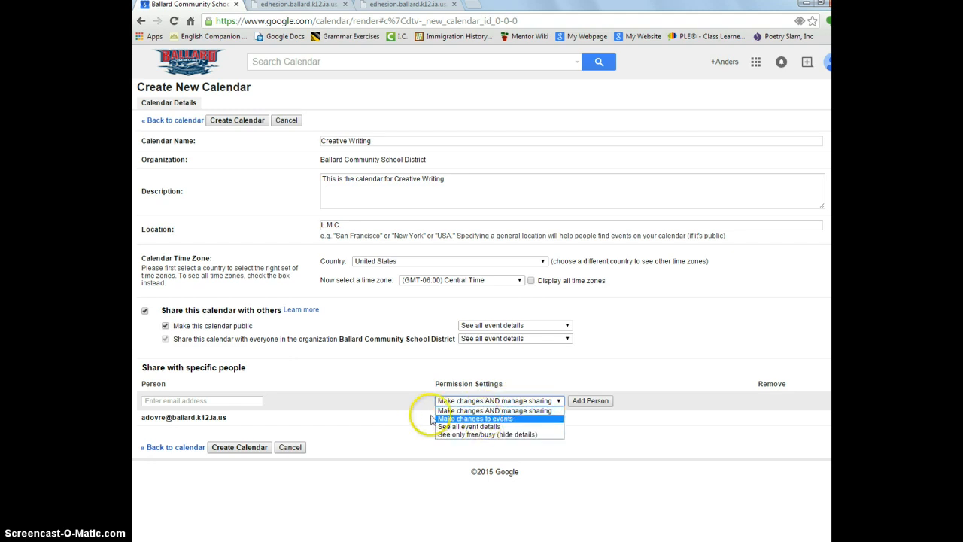
{"action": "left_click", "coordinate": [391, 421]}
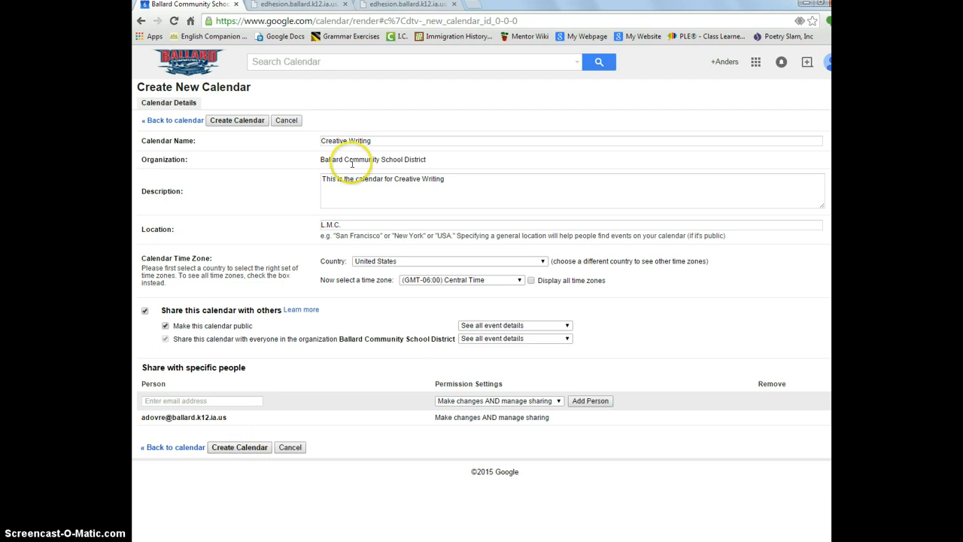
{"action": "left_click", "coordinate": [286, 120]}
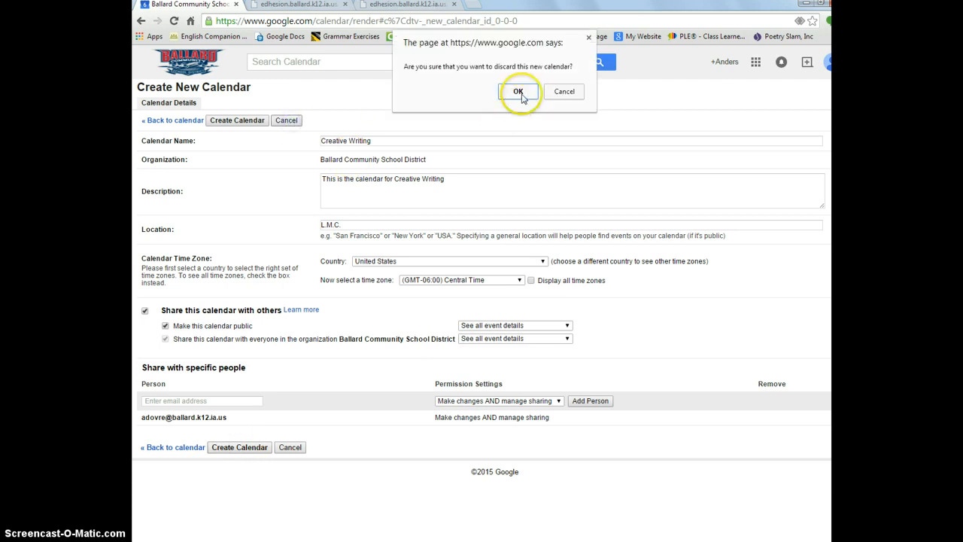
{"action": "left_click", "coordinate": [518, 92]}
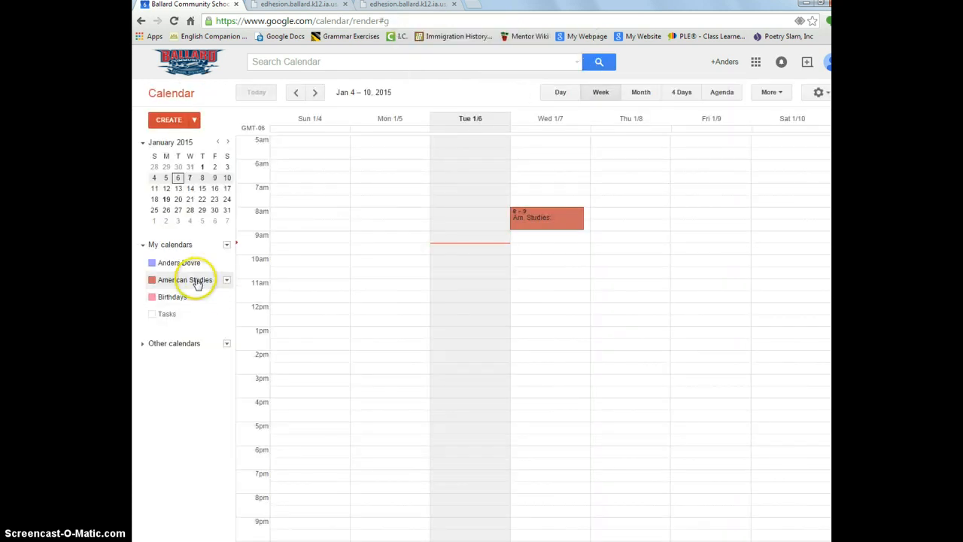
Step: Toggle the American Studies calendar's visibility in the week view
{"action": "left_click", "coordinate": [198, 283]}
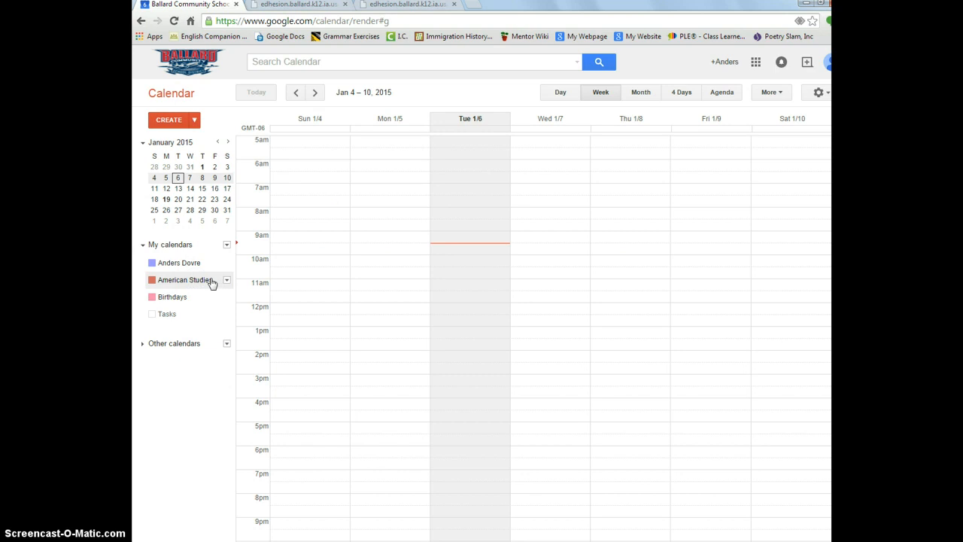
{"action": "left_click", "coordinate": [215, 282]}
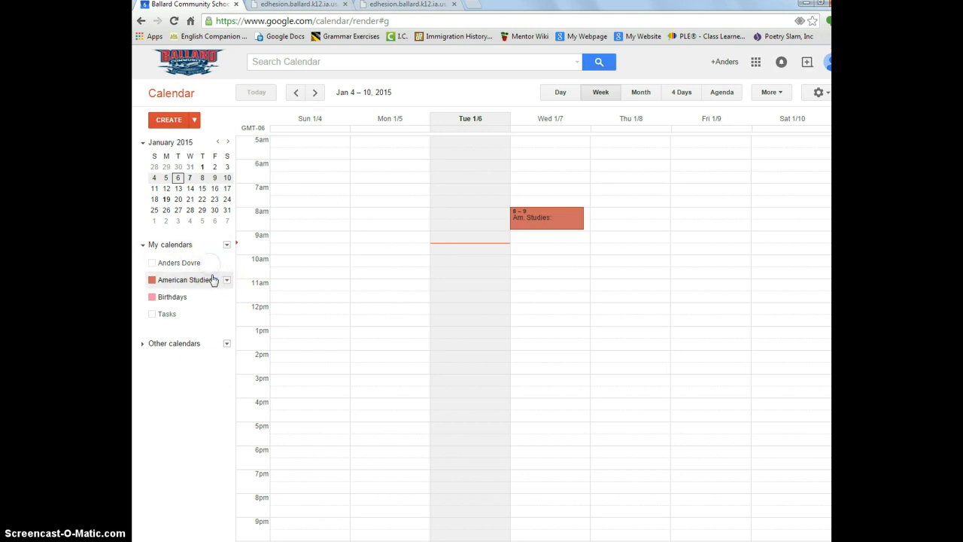
{"action": "left_click", "coordinate": [215, 280]}
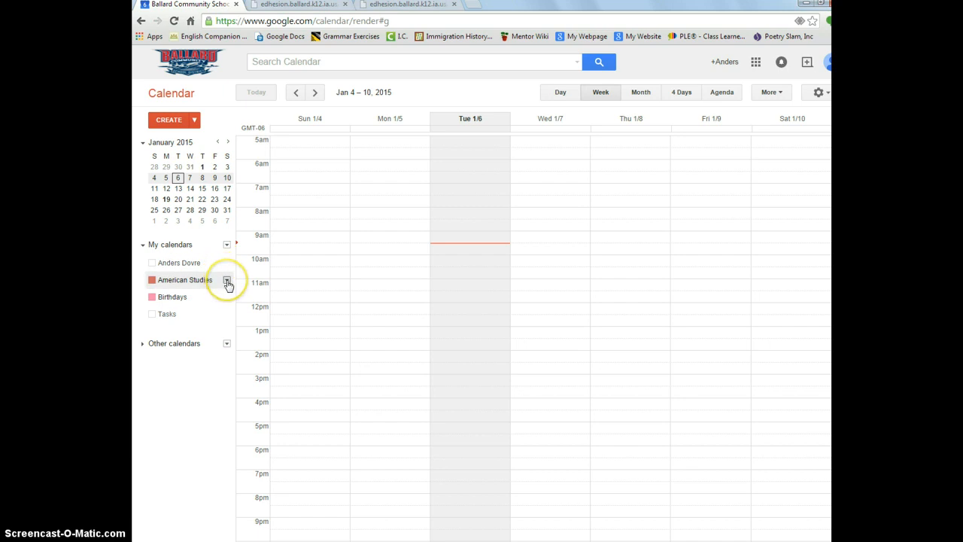
Step: Create an event on the American Studies calendar and title it "Am. Studies: Ad Analysis"
{"action": "left_click", "coordinate": [227, 281]}
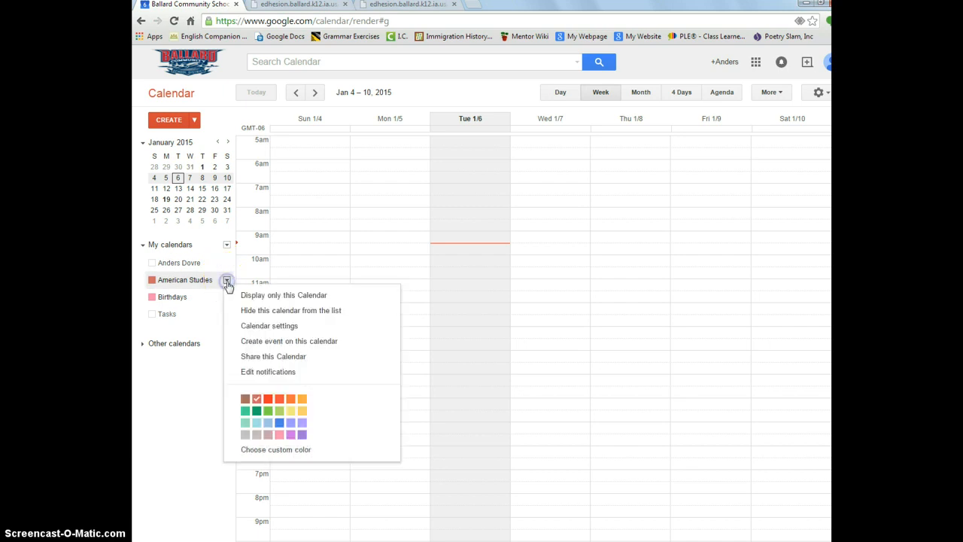
{"action": "left_click", "coordinate": [305, 346]}
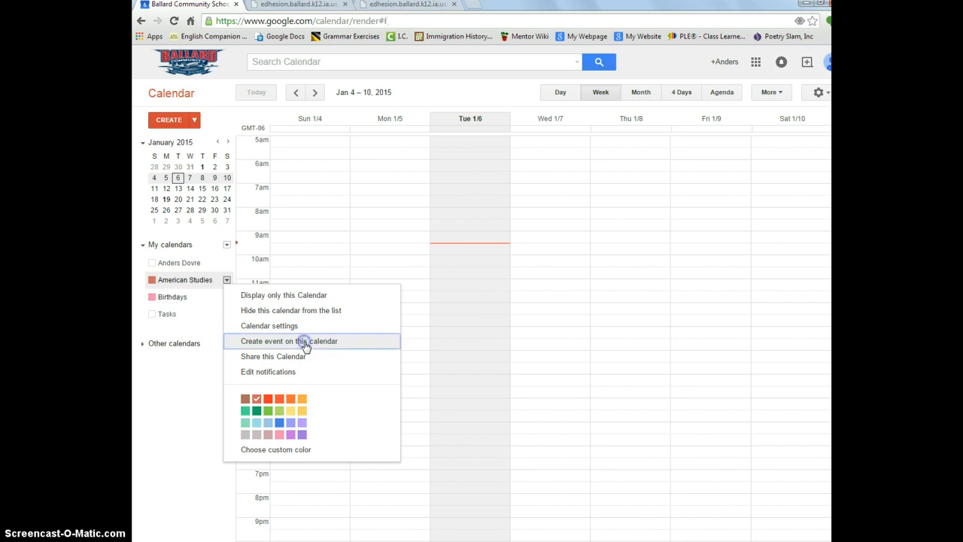
{"action": "left_click", "coordinate": [224, 119]}
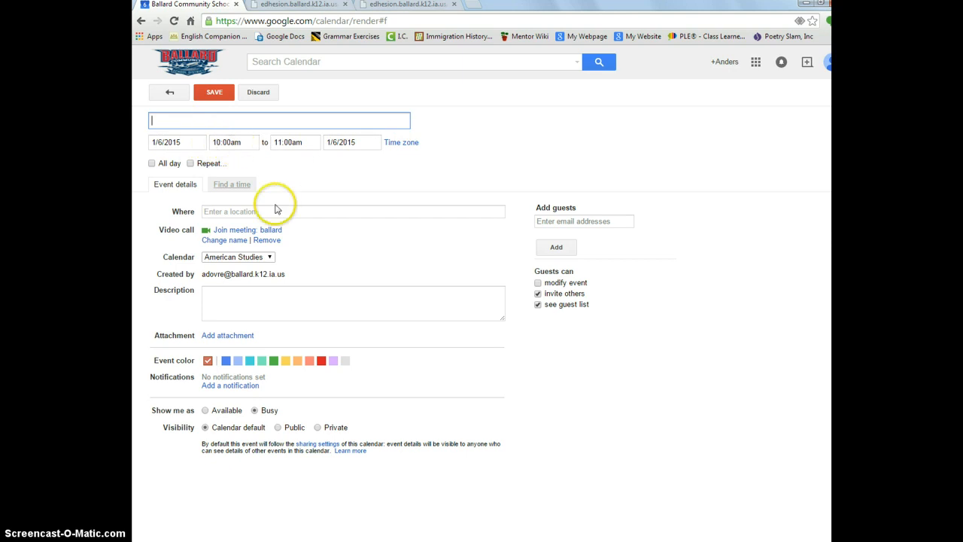
{"action": "left_click", "coordinate": [252, 295]}
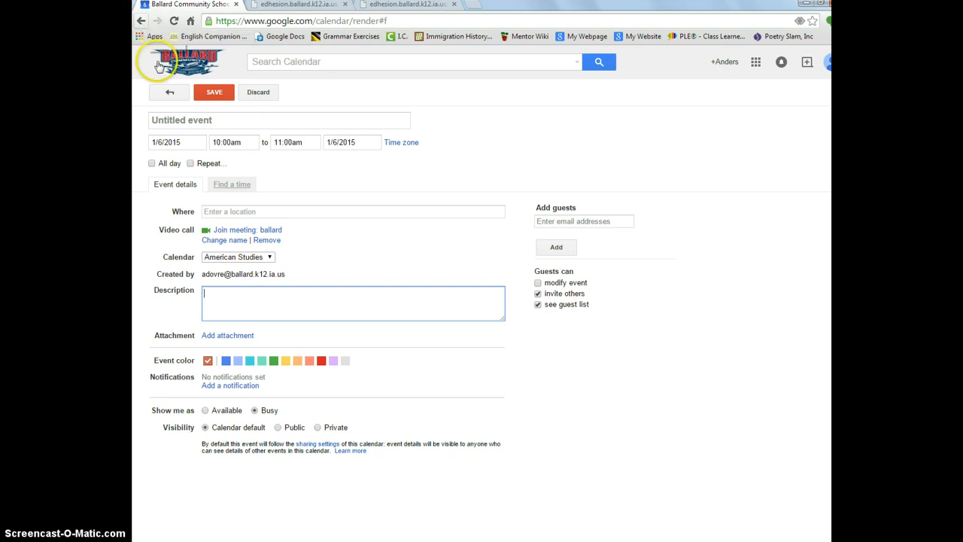
{"action": "left_click", "coordinate": [204, 122]}
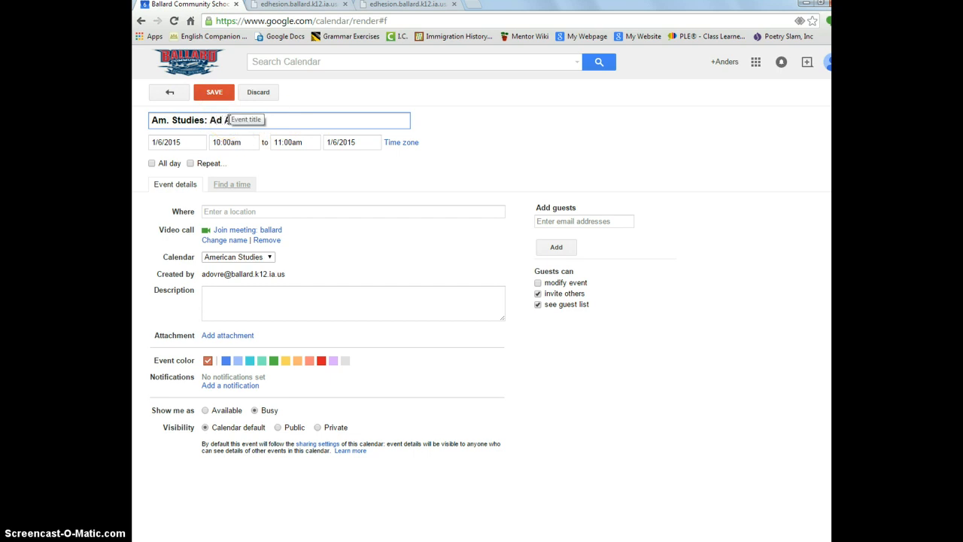
{"action": "type", "text": "Ad Analysis"}
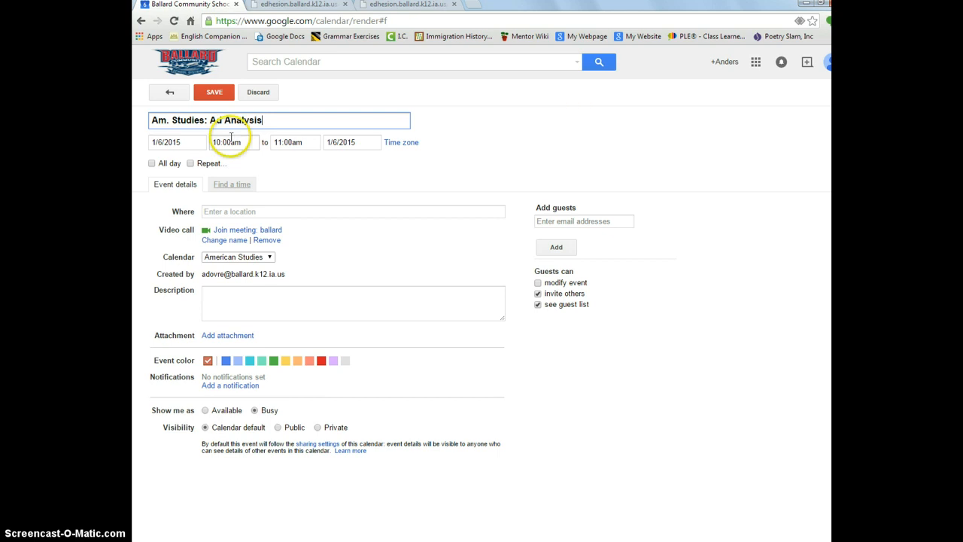
Step: Set the event's location to "L.M.C." and view the end time options
{"action": "left_click", "coordinate": [254, 212]}
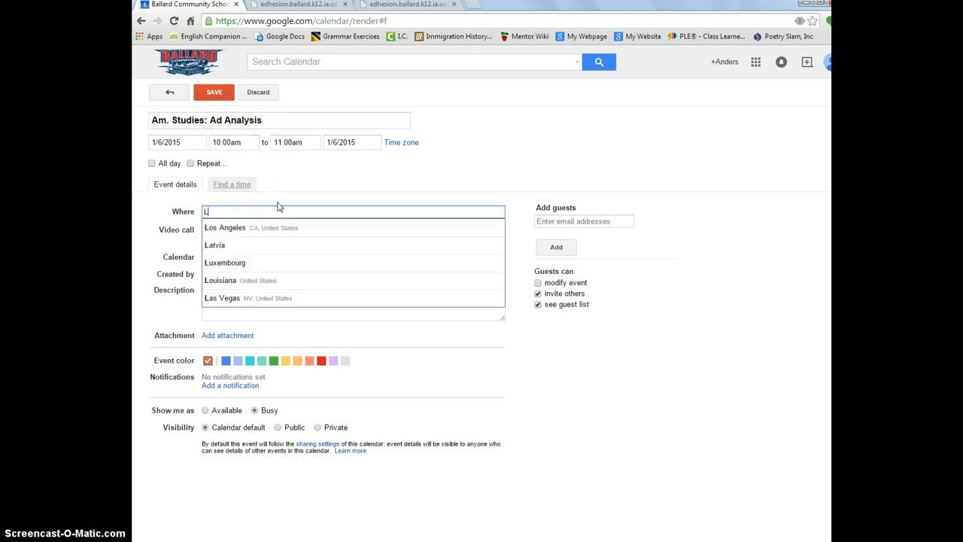
{"action": "type", "text": "L.M"}
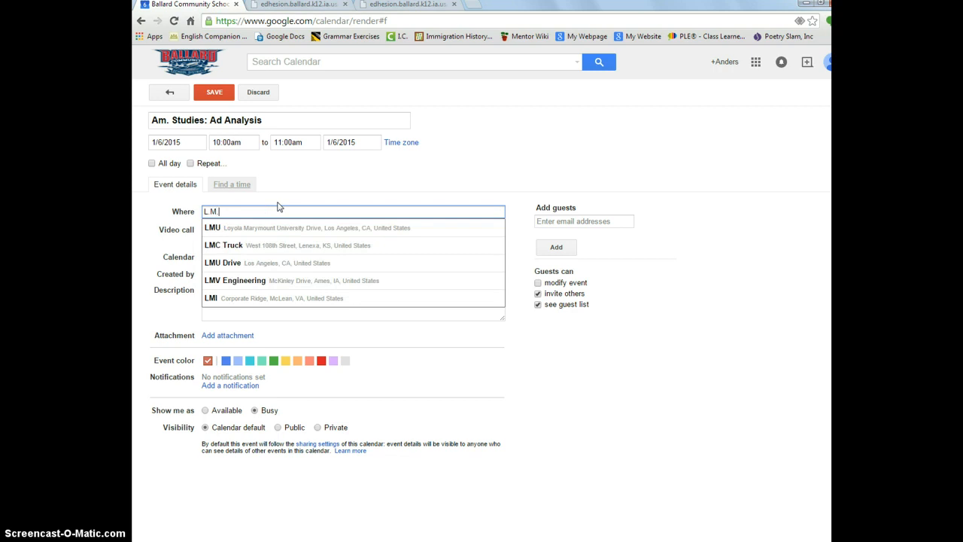
{"action": "type", "text": ".C."}
{"action": "left_click", "coordinate": [154, 254]}
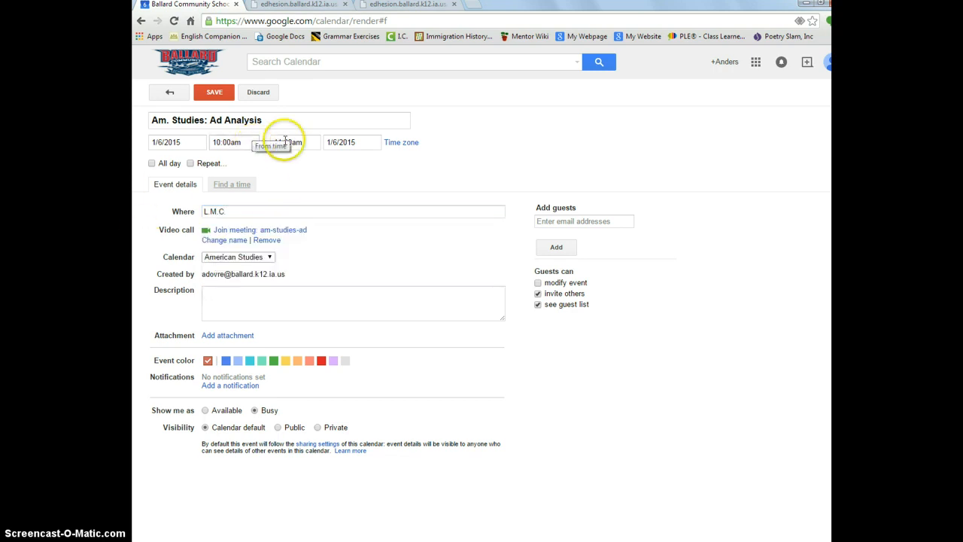
{"action": "left_click", "coordinate": [298, 142]}
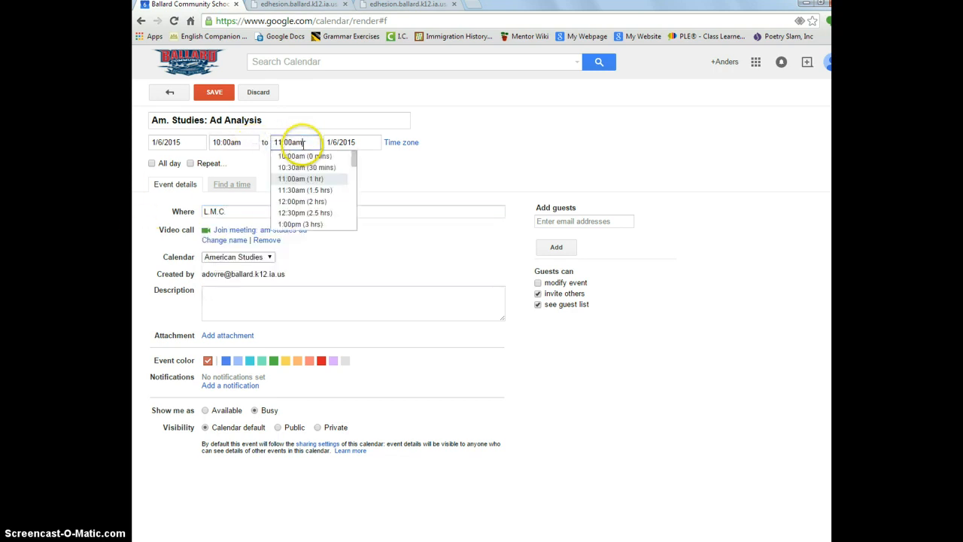
{"action": "left_click", "coordinate": [441, 167]}
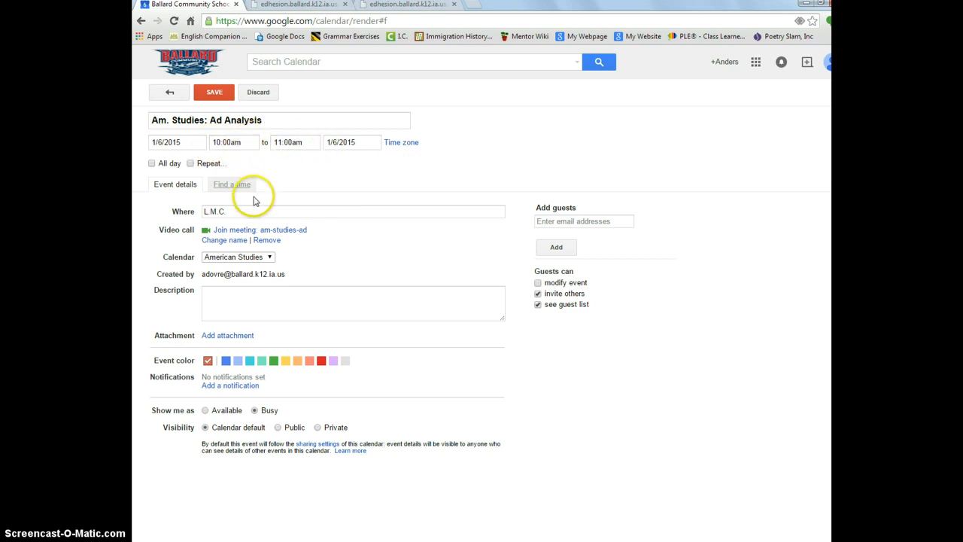
Step: Copy the four lesson lines, from the vocabulary words to the analyzing process, in the "American 9/2" blog post
{"action": "left_click", "coordinate": [245, 302]}
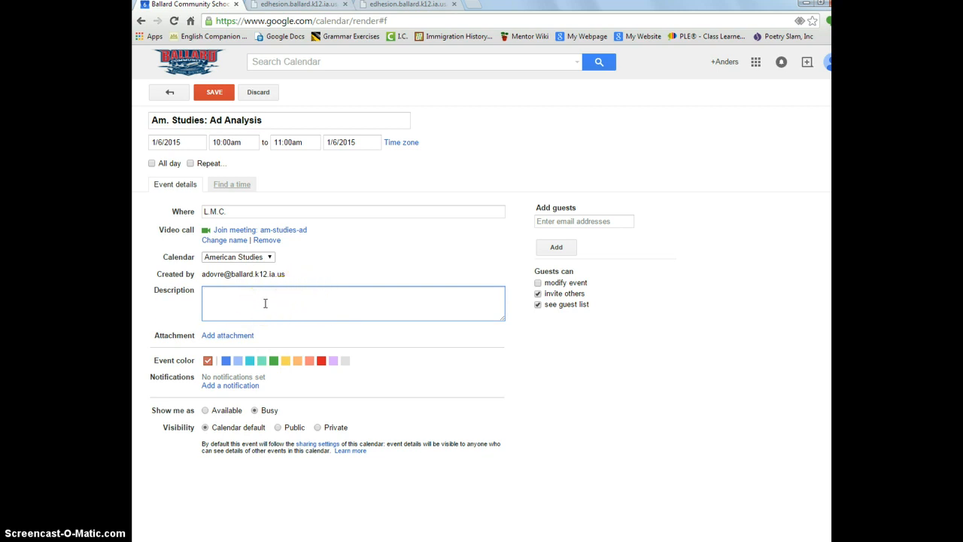
{"action": "left_click", "coordinate": [294, 6]}
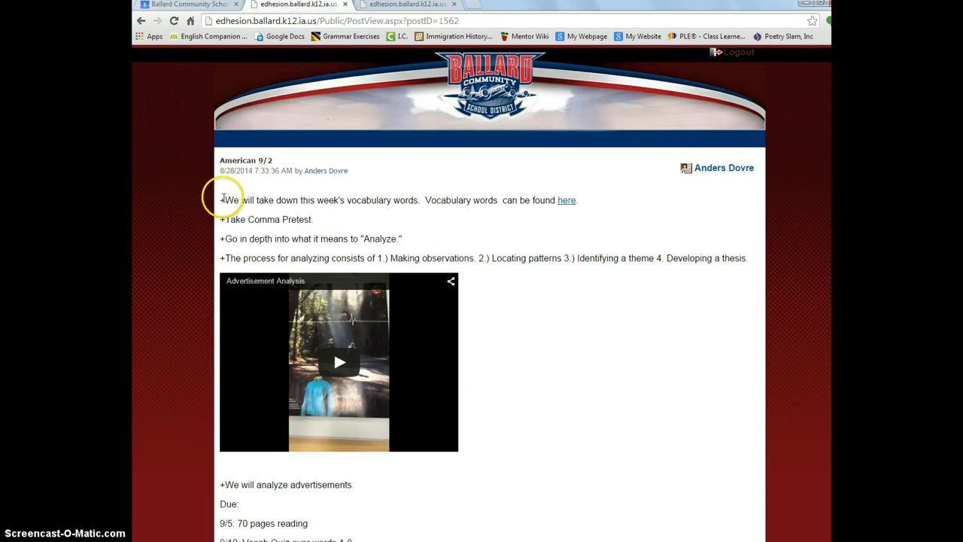
{"action": "scroll", "coordinate": [223, 198], "scroll_direction": "down", "scroll_amount": 1}
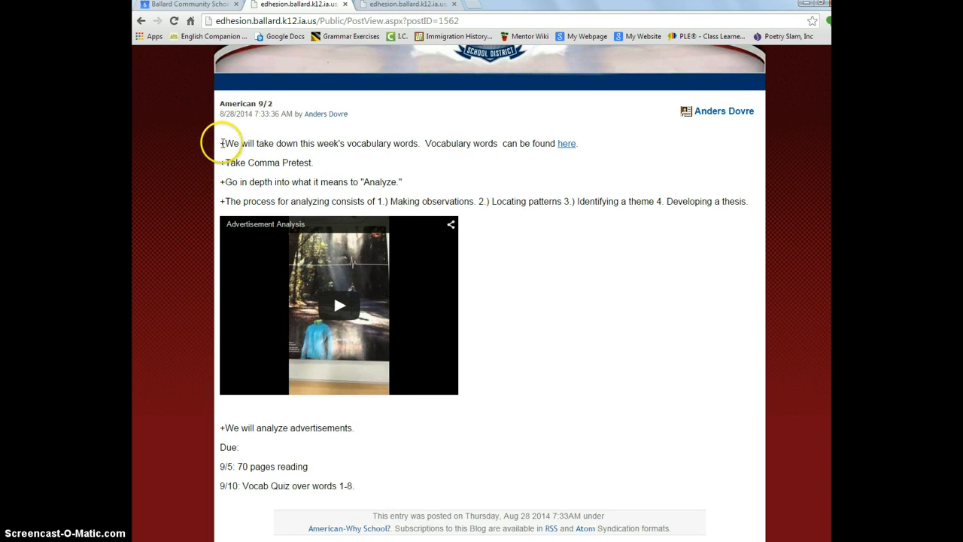
{"action": "left_click", "coordinate": [221, 142]}
{"action": "left_click_drag", "start_coordinate": [222, 141], "coordinate": [713, 202]}
{"action": "key", "text": "ctrl+c"}
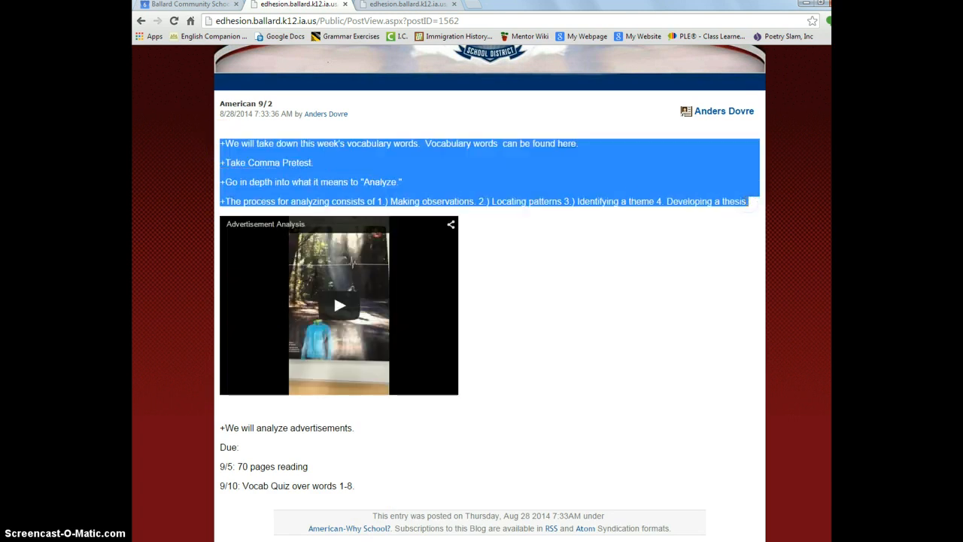
Step: Paste the lesson lines into the calendar event's description and remove the extra space before "can be found"
{"action": "left_click", "coordinate": [197, 5]}
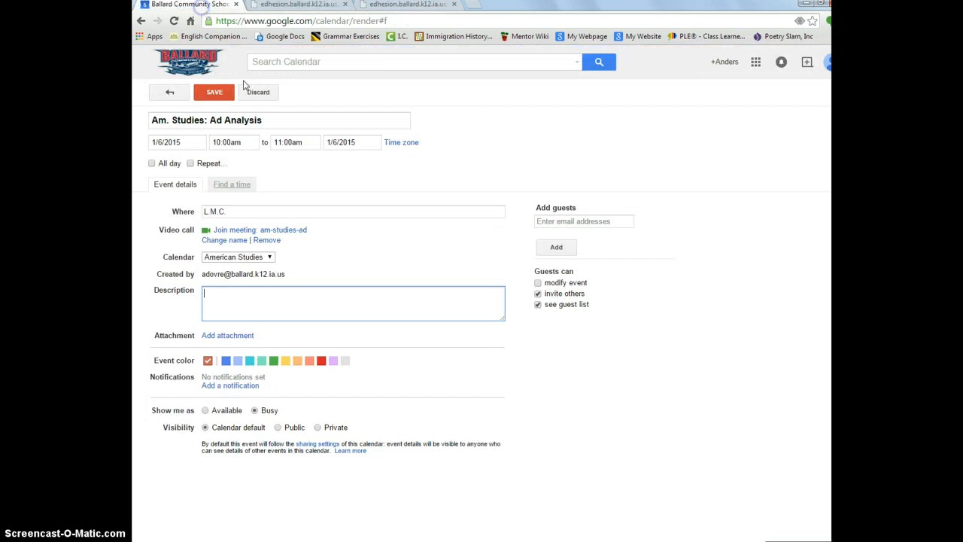
{"action": "left_click", "coordinate": [262, 293]}
{"action": "key", "text": "ctrl+v"}
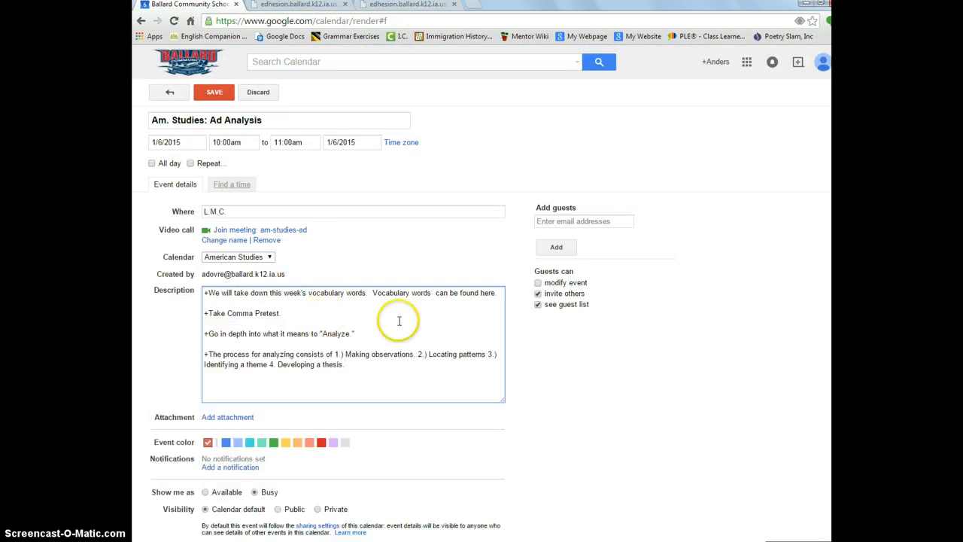
{"action": "left_click", "coordinate": [438, 295]}
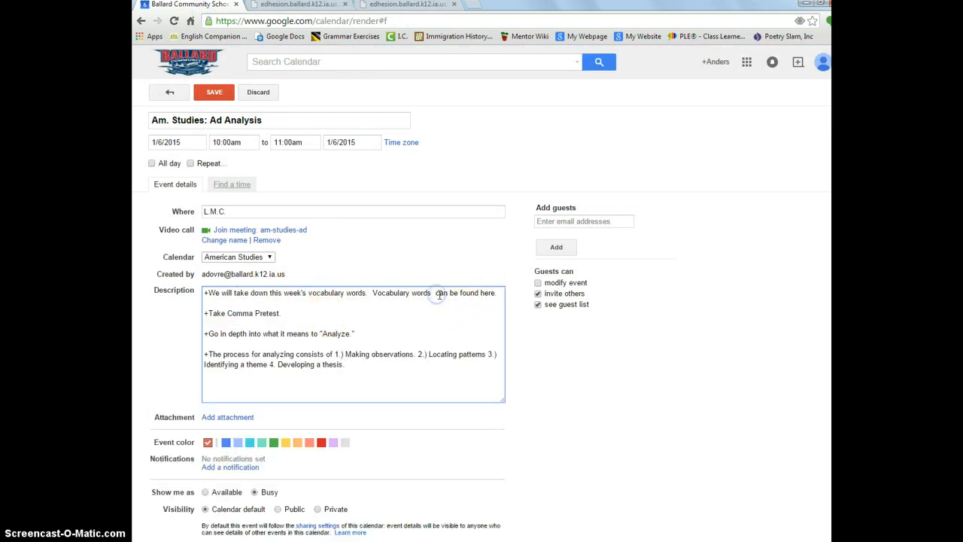
{"action": "key", "text": "BackSpace"}
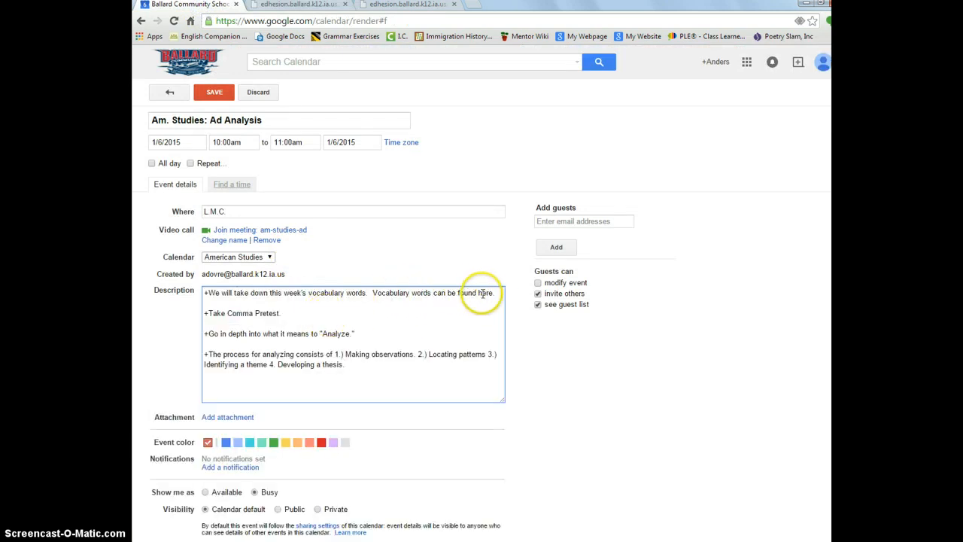
Step: Open the vocabulary page linked in the "American 9/2" blog post and copy its URL
{"action": "left_click", "coordinate": [298, 5]}
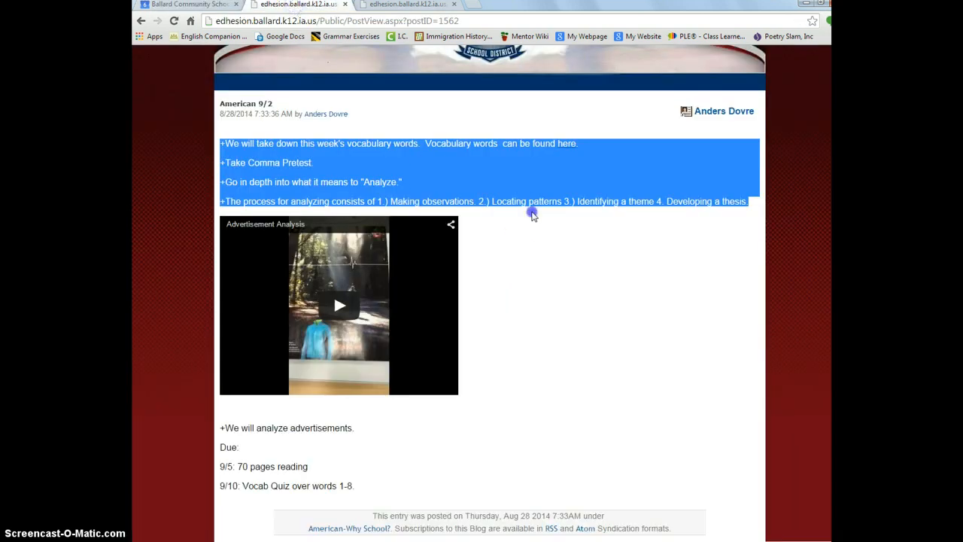
{"action": "left_click", "coordinate": [532, 214]}
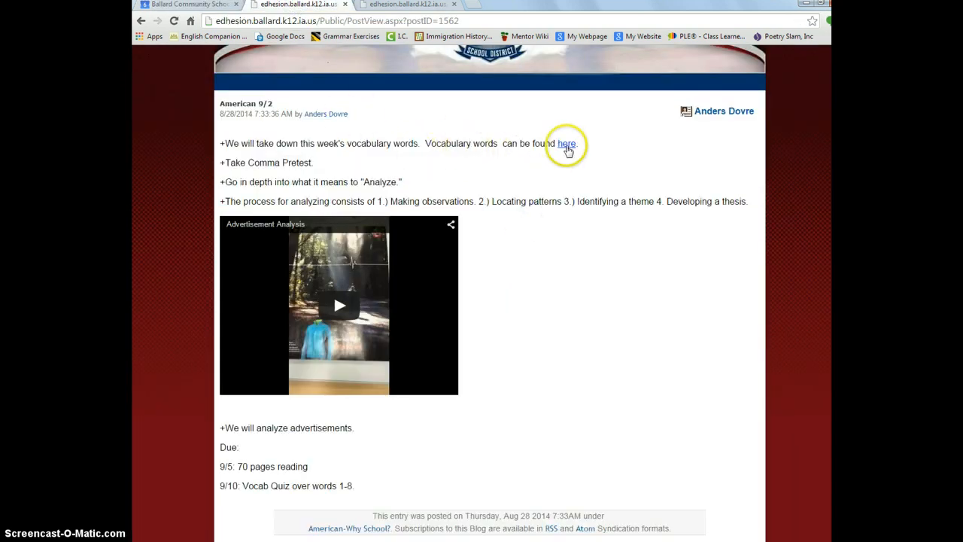
{"action": "left_click", "coordinate": [567, 145]}
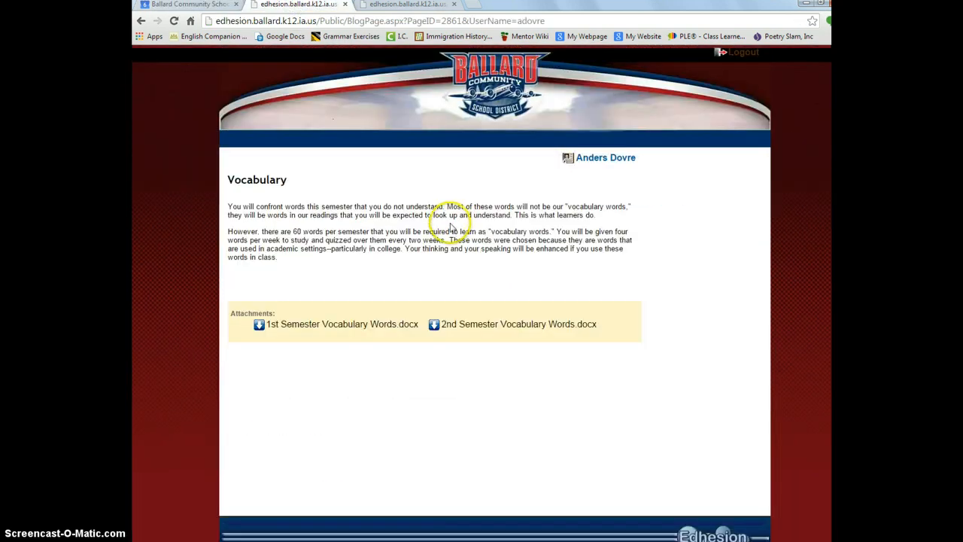
{"action": "left_click", "coordinate": [396, 21]}
{"action": "key", "text": "ctrl+c"}
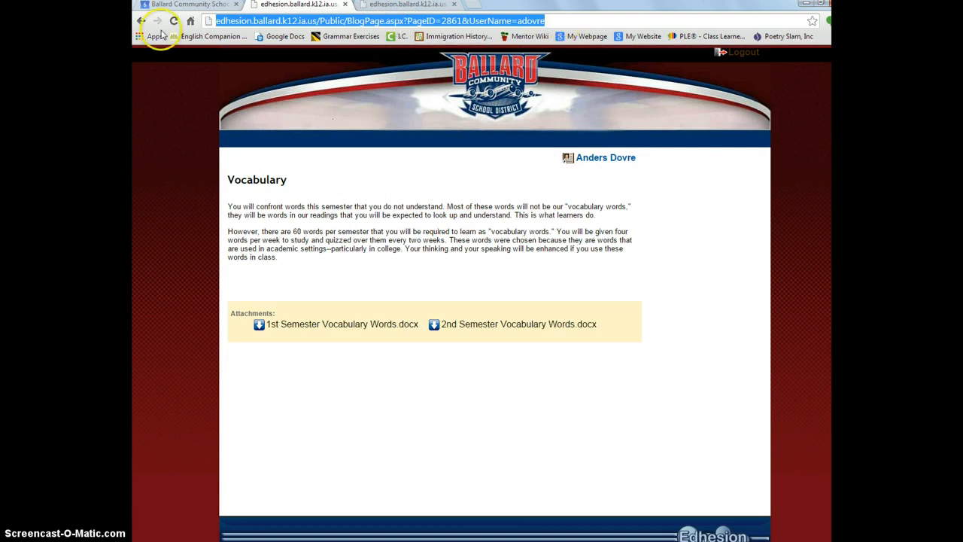
Step: End the description's vocabulary sentence with "by copy and pasting this URL in your search bar:" and add the vocabulary page URL below a blank line
{"action": "left_click", "coordinate": [161, 6]}
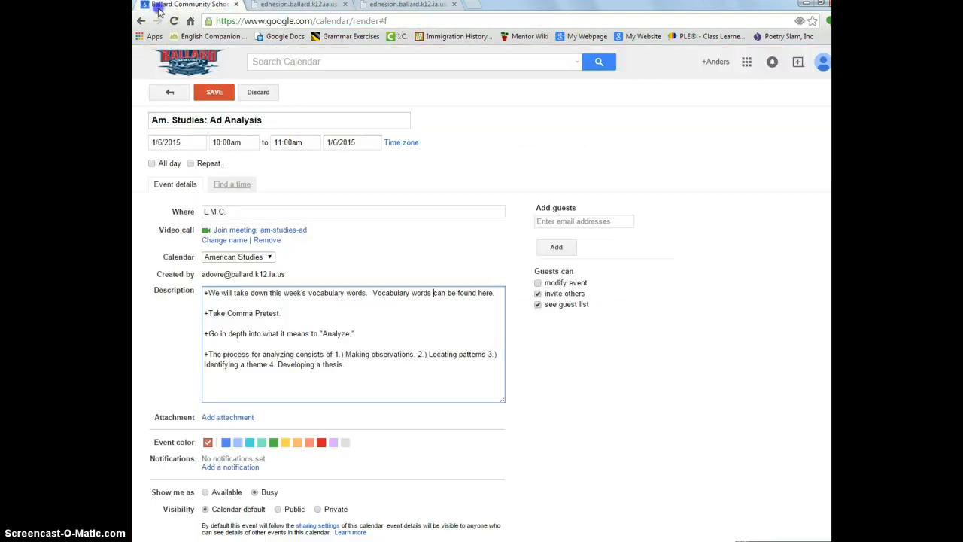
{"action": "left_click", "coordinate": [495, 292]}
{"action": "type", "text": "copy and pasting this URL in your search bar"}
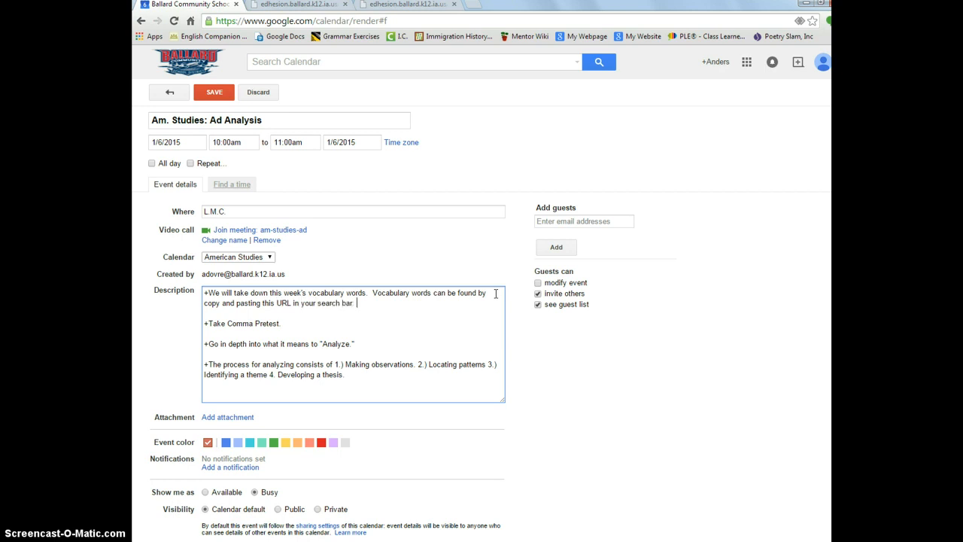
{"action": "key", "text": "ctrl+v"}
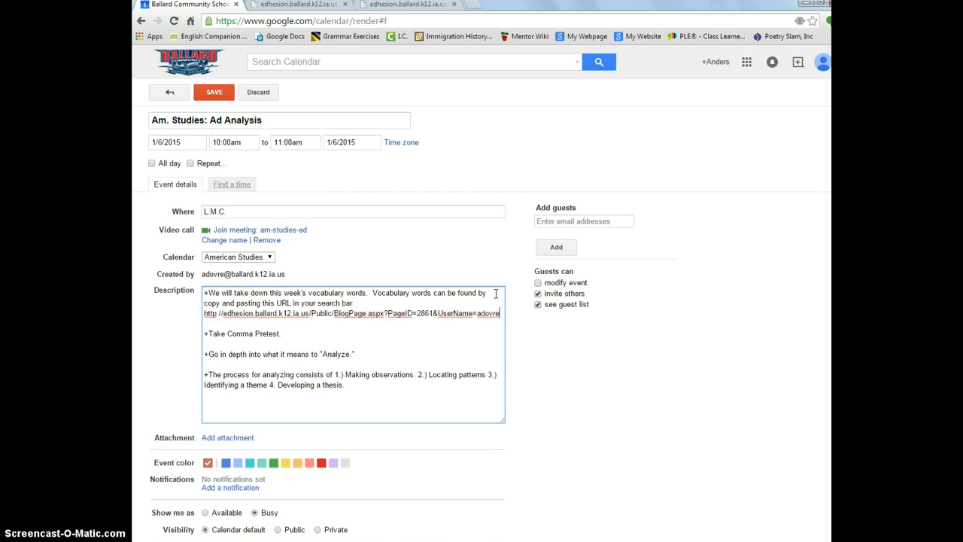
{"action": "left_click", "coordinate": [378, 302]}
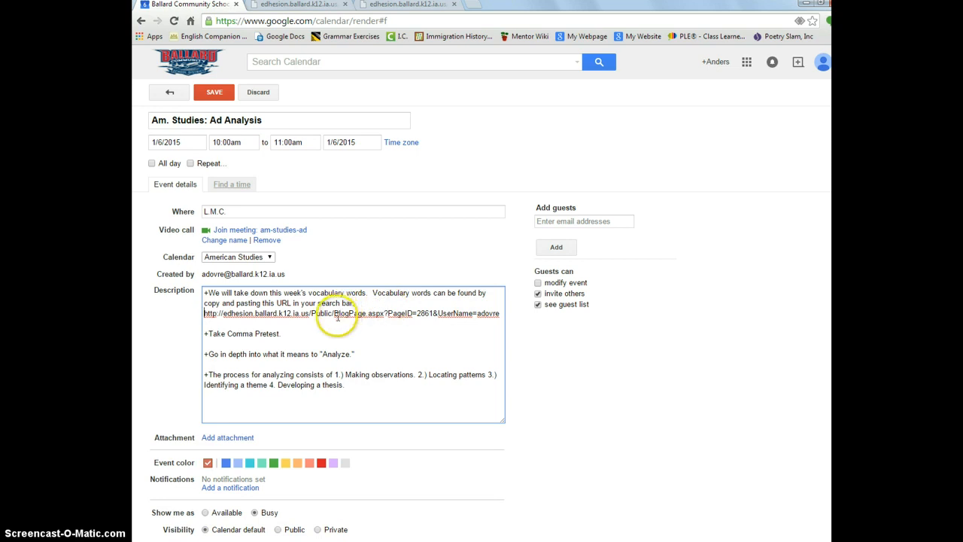
{"action": "key", "text": "Return"}
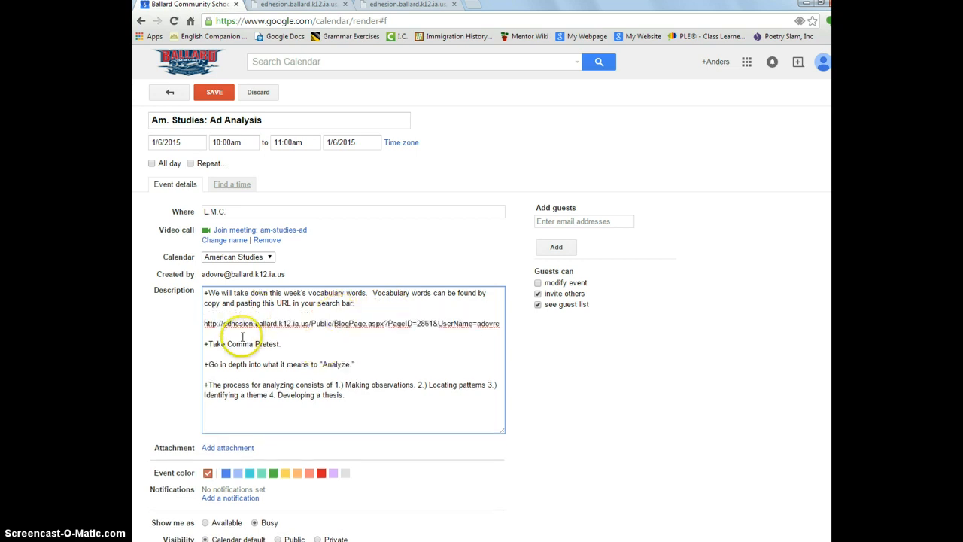
Step: Start a new paragraph at the end of the event description, after "Developing a thesis."
{"action": "left_click", "coordinate": [499, 324]}
{"action": "left_click", "coordinate": [289, 347]}
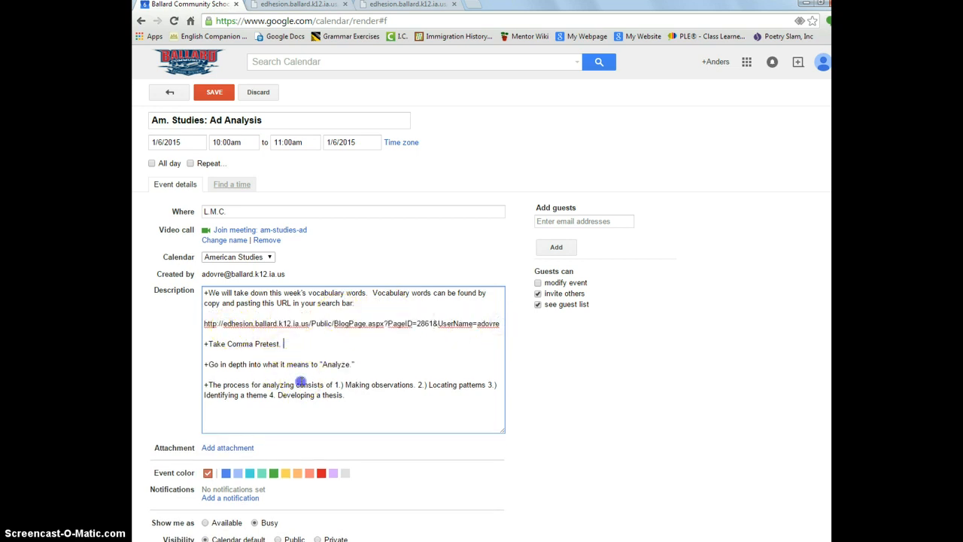
{"action": "left_click", "coordinate": [364, 399]}
{"action": "key", "text": "Return"}
{"action": "key", "text": "Return"}
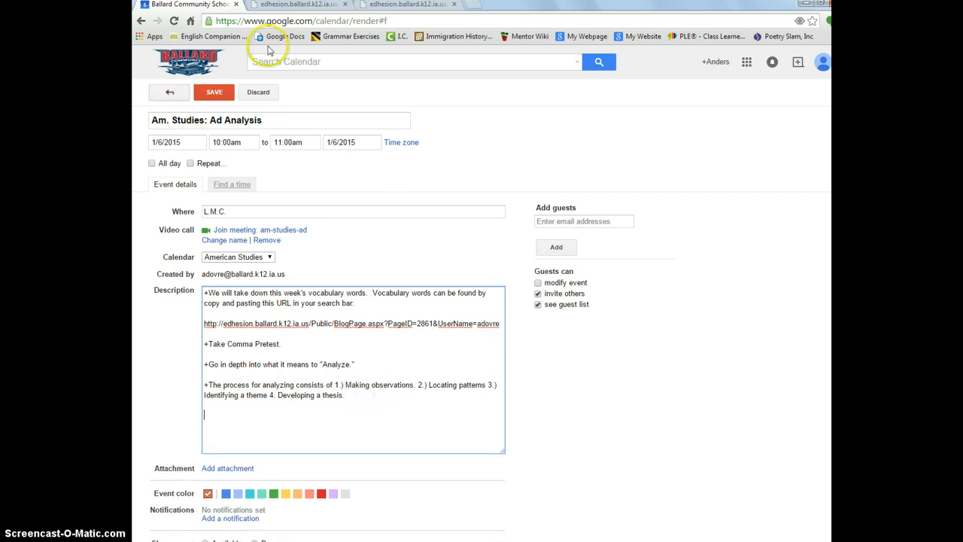
Step: Open the "American 9/2" post's Advertisement Analysis video on YouTube, copy its URL and pause playback
{"action": "left_click", "coordinate": [301, 5]}
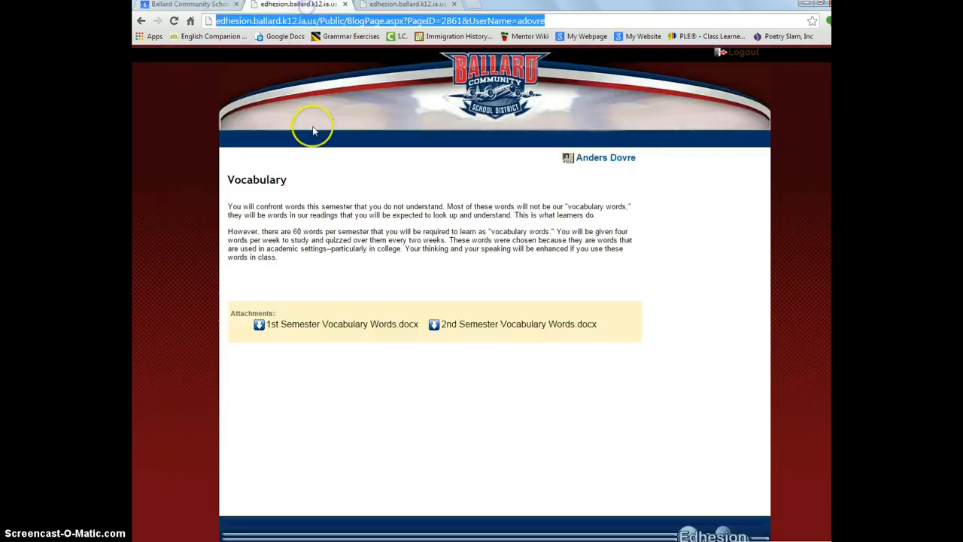
{"action": "left_click", "coordinate": [143, 22]}
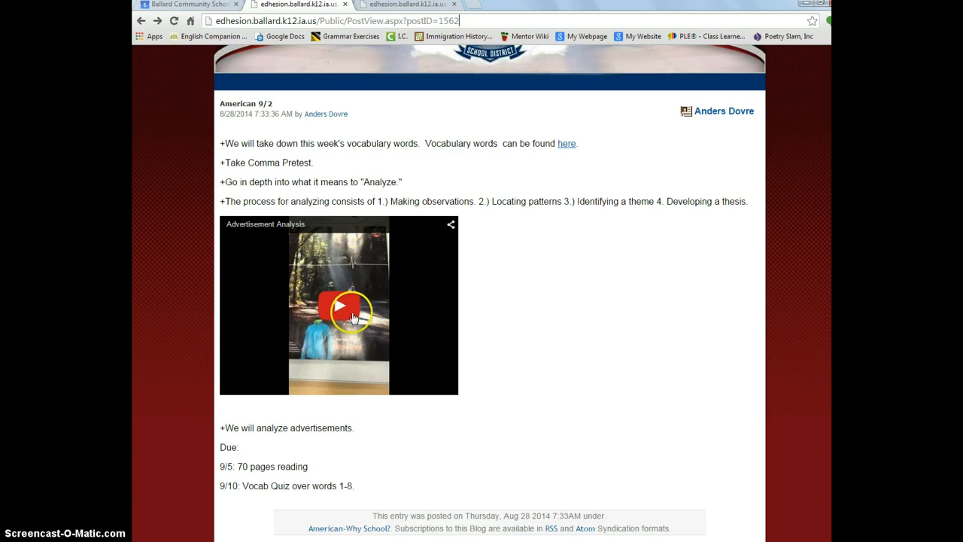
{"action": "left_click", "coordinate": [411, 338]}
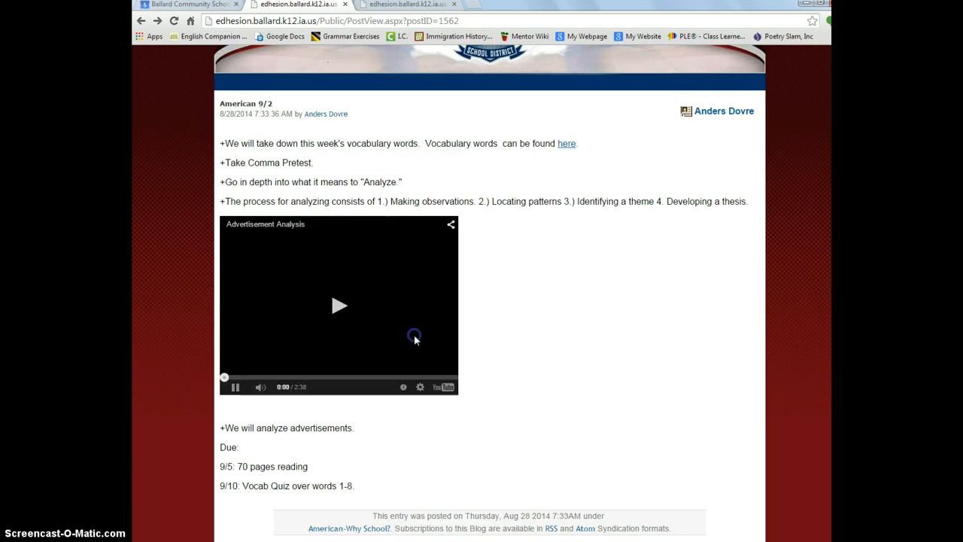
{"action": "left_click", "coordinate": [446, 387]}
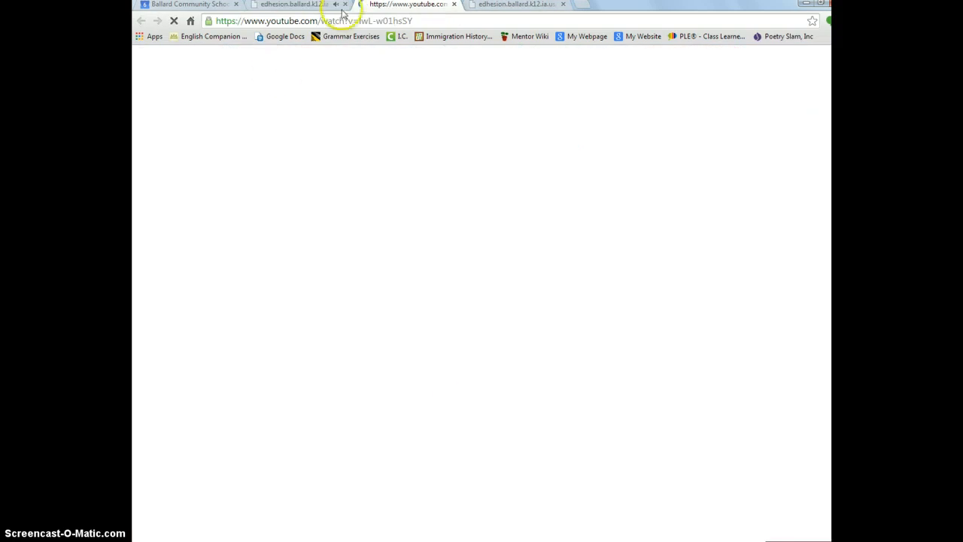
{"action": "left_click", "coordinate": [359, 23]}
{"action": "key", "text": "ctrl+c"}
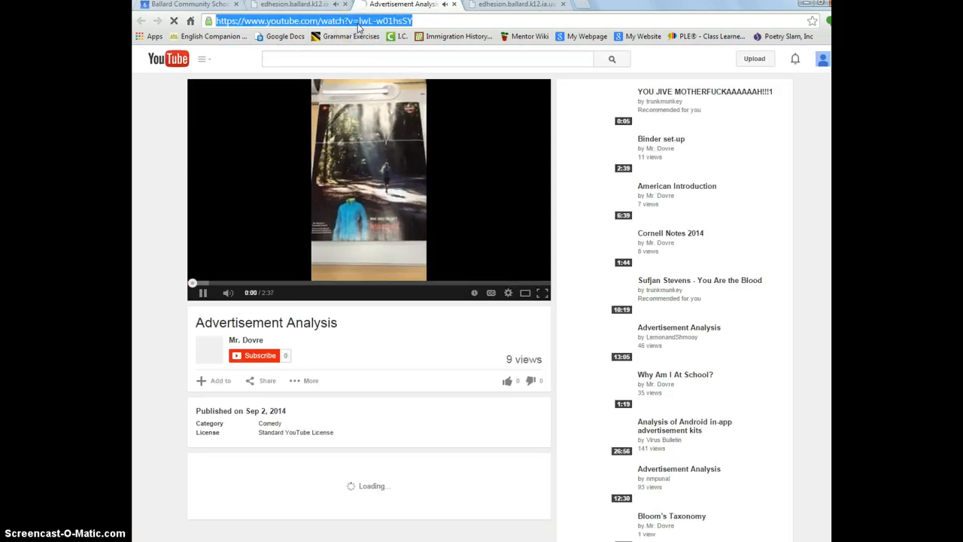
{"action": "left_click", "coordinate": [202, 295]}
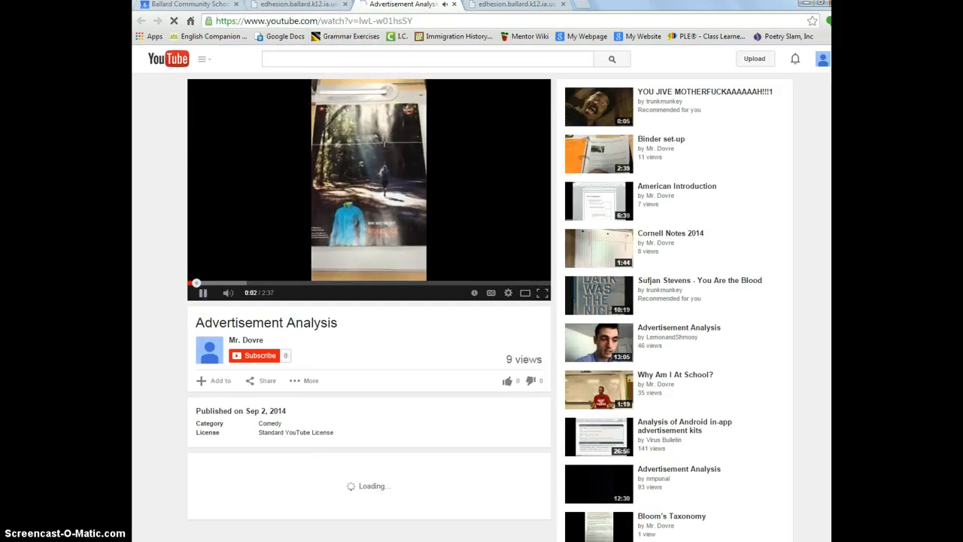
Step: Add "A video about analysis can be found here:" with the copied YouTube URL to the event description, followed by a blank line
{"action": "left_click", "coordinate": [298, 4]}
{"action": "left_click", "coordinate": [213, 6]}
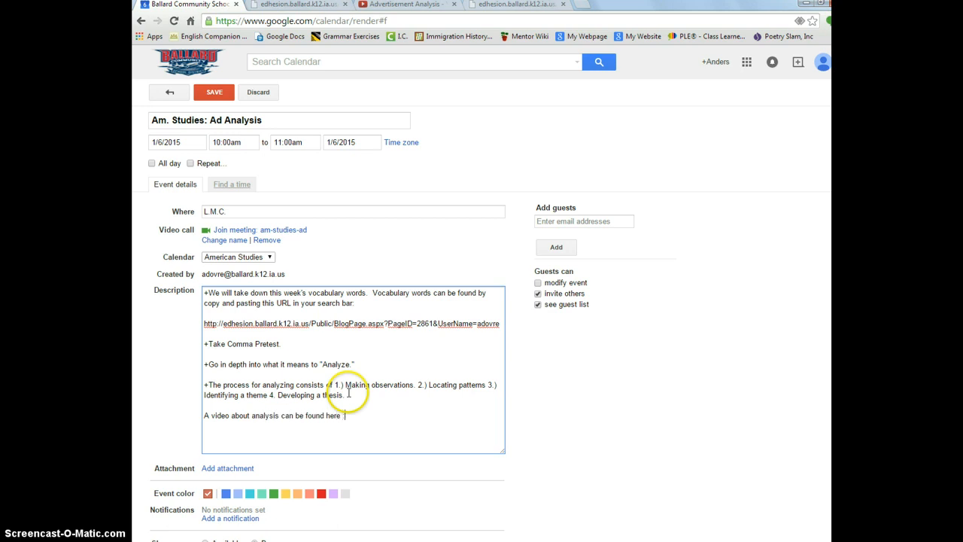
{"action": "key", "text": "ctrl+v"}
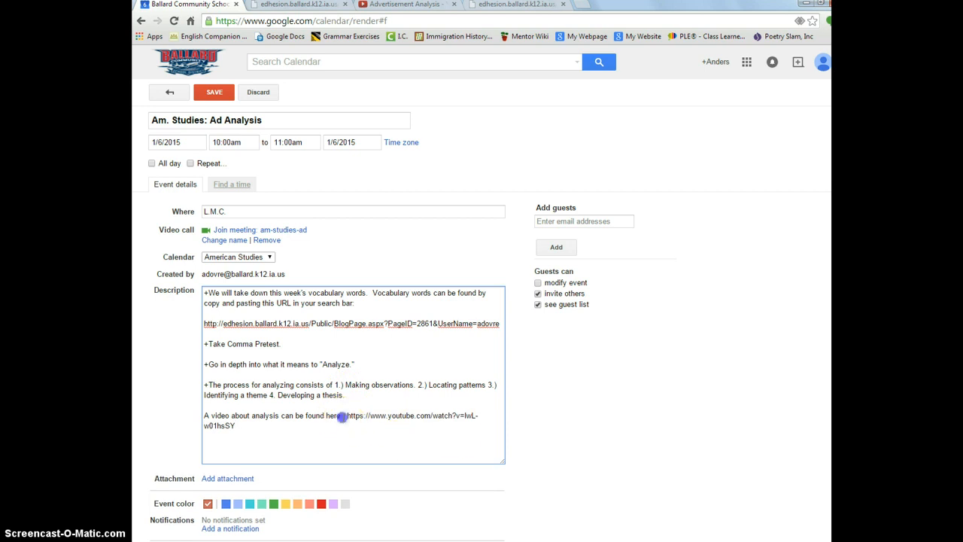
{"action": "key", "text": "BackSpace"}
{"action": "left_click", "coordinate": [366, 432]}
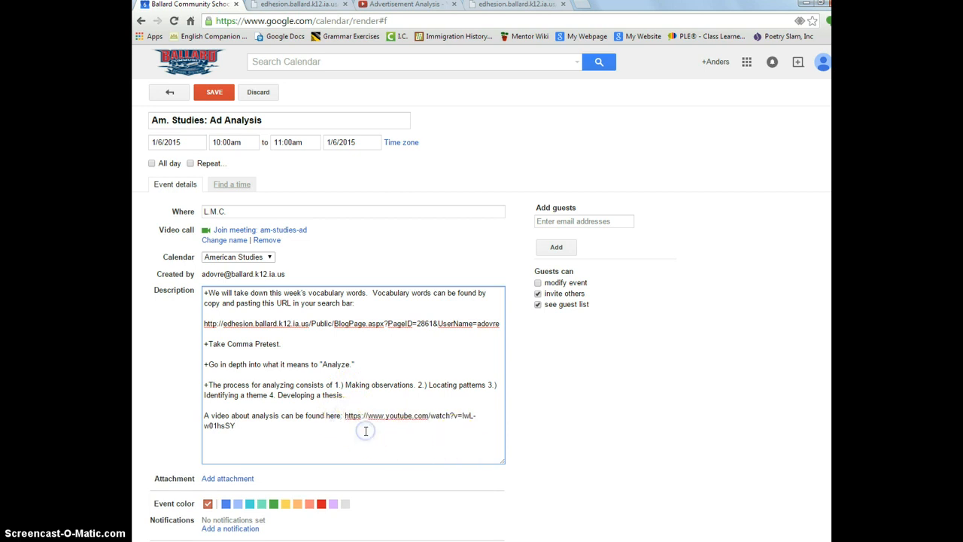
{"action": "key", "text": "Return"}
{"action": "key", "text": "Return"}
Step: Check the blog post's attachment, then upload Fall Semester Final 2013.docx from the computer as the calendar event's attachment
{"action": "scroll", "coordinate": [301, 418], "scroll_direction": "down", "scroll_amount": 1}
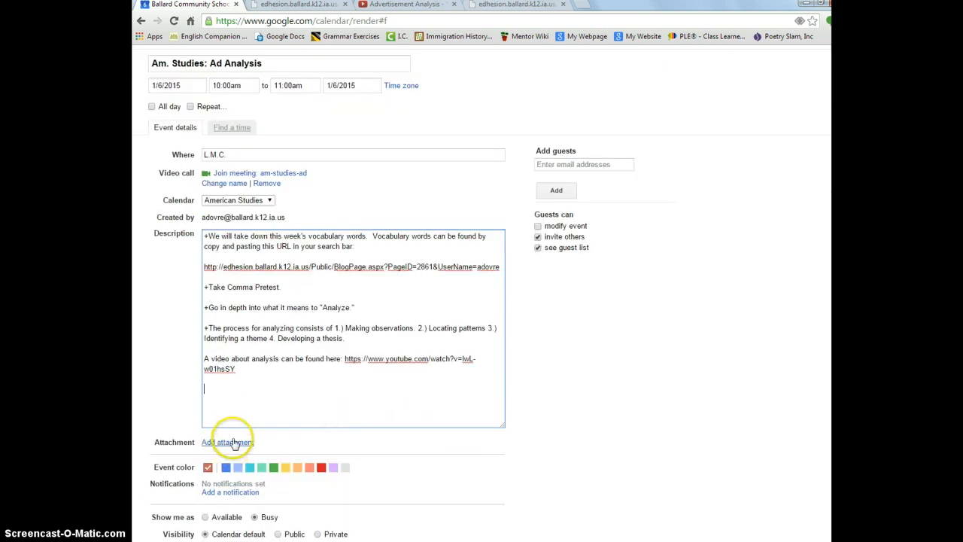
{"action": "left_click", "coordinate": [287, 6]}
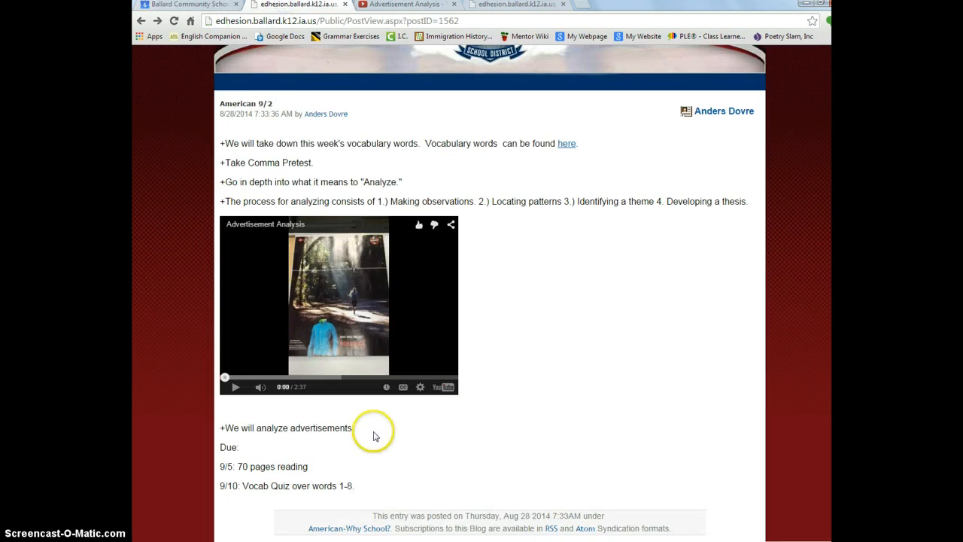
{"action": "scroll", "coordinate": [372, 437], "scroll_direction": "down", "scroll_amount": 3}
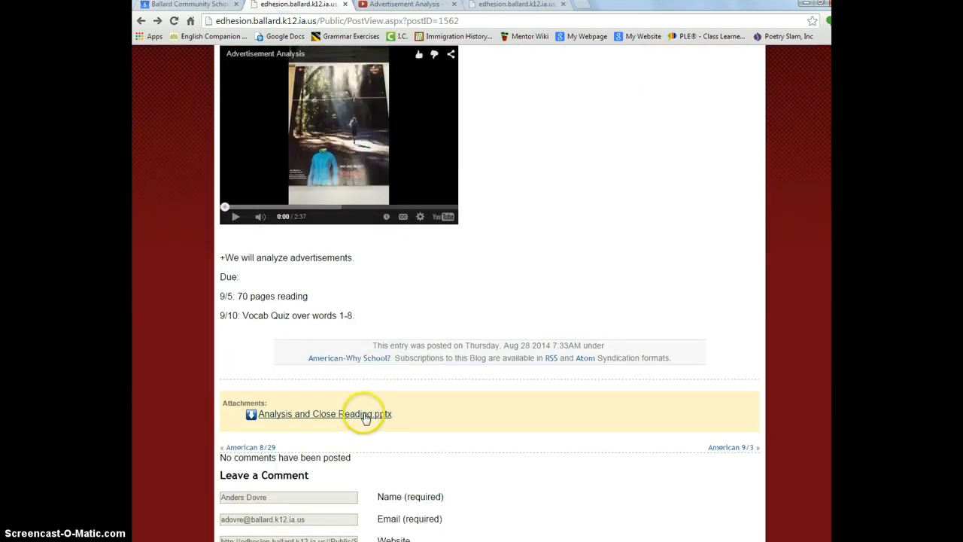
{"action": "left_click", "coordinate": [192, 5]}
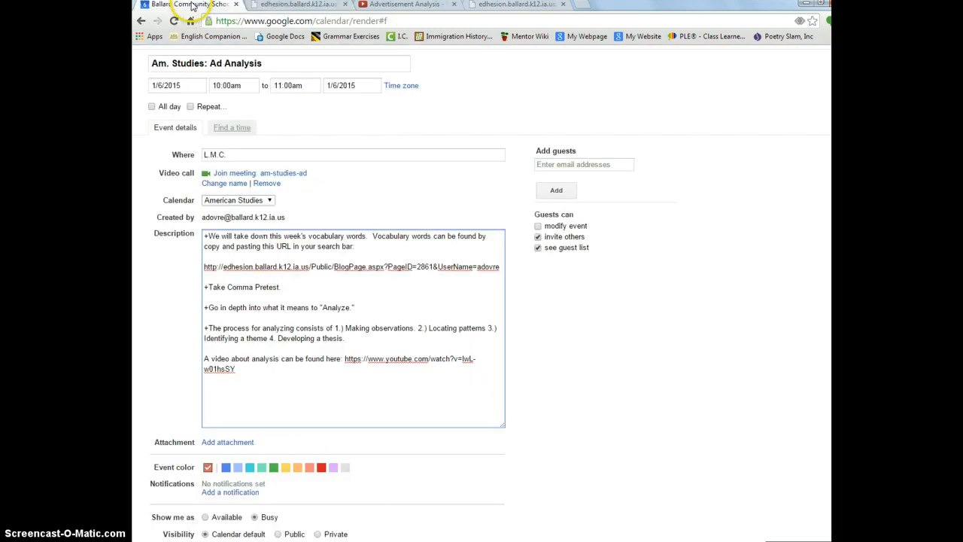
{"action": "left_click", "coordinate": [225, 442]}
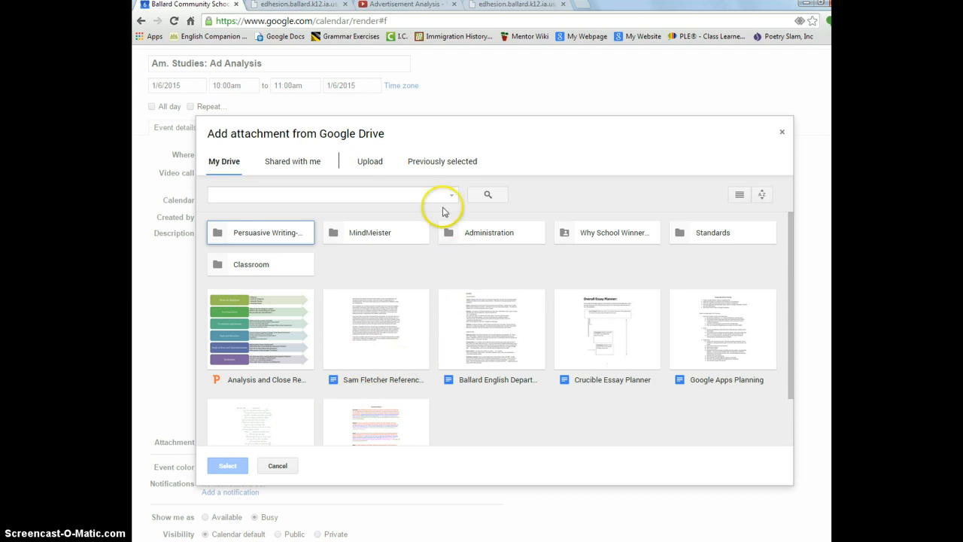
{"action": "left_click", "coordinate": [376, 167]}
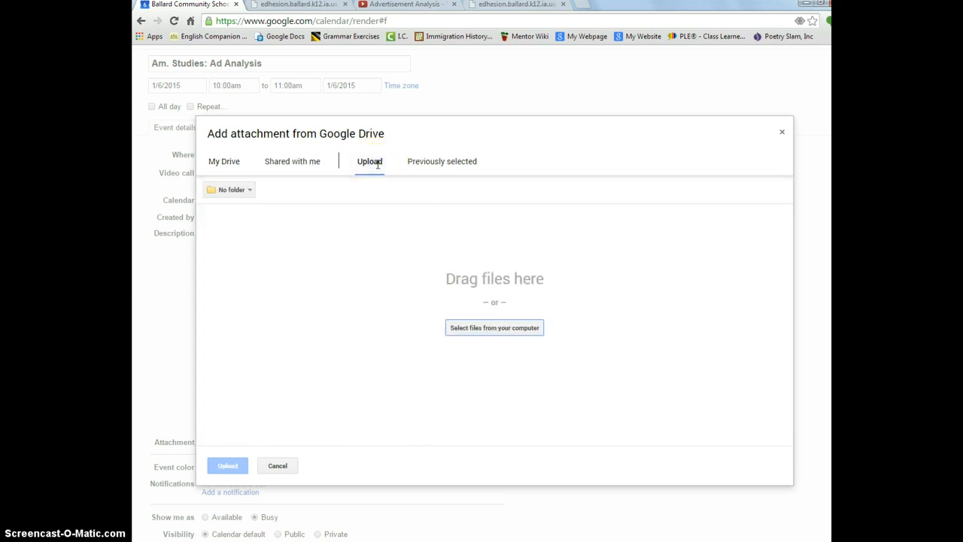
{"action": "left_click", "coordinate": [509, 332]}
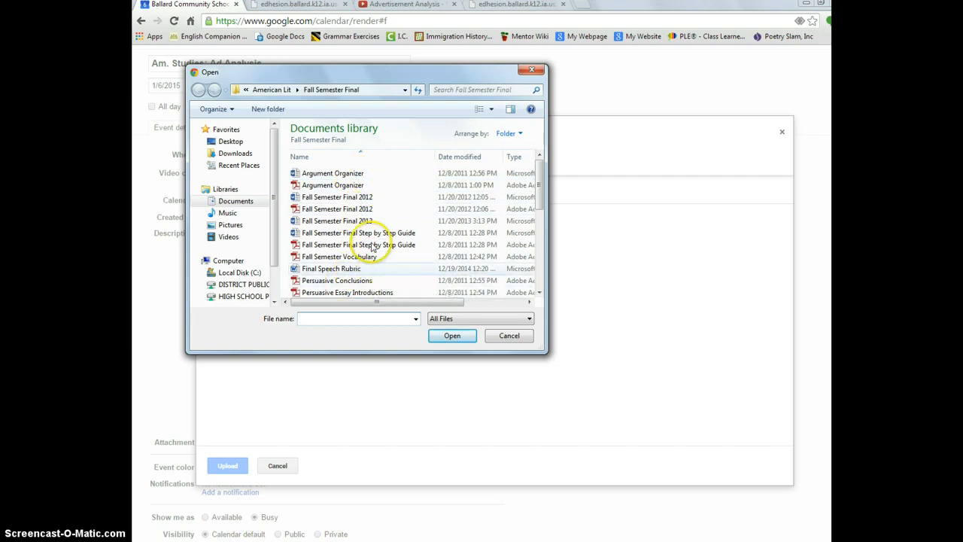
{"action": "double_click", "coordinate": [366, 221]}
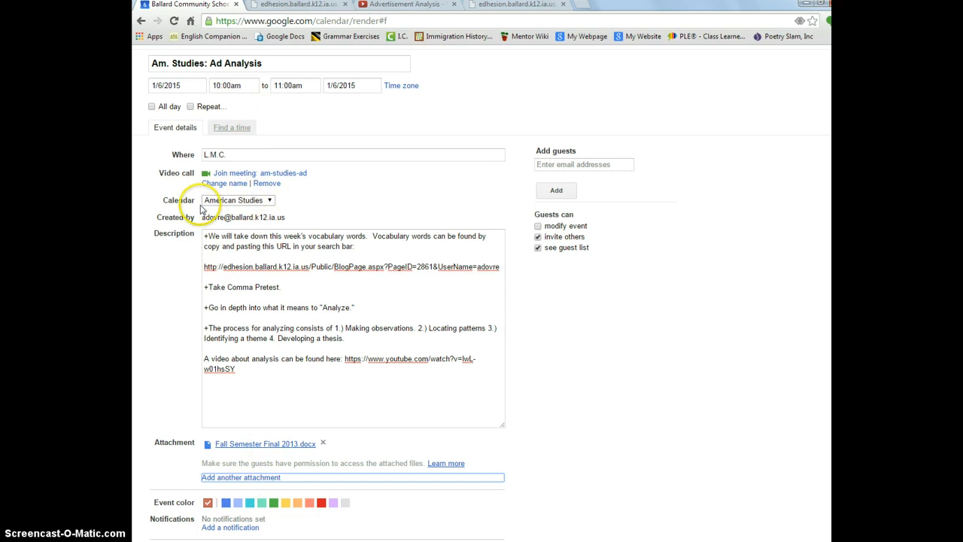
Step: Review the event's title, location and calendar choices, keeping American Studies selected
{"action": "scroll", "coordinate": [324, 136], "scroll_direction": "up", "scroll_amount": 1}
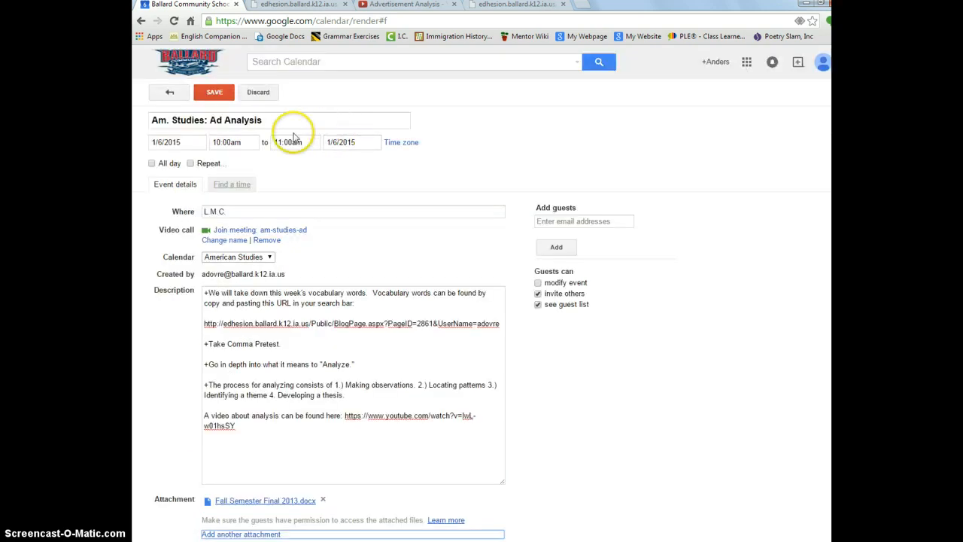
{"action": "left_click", "coordinate": [272, 119]}
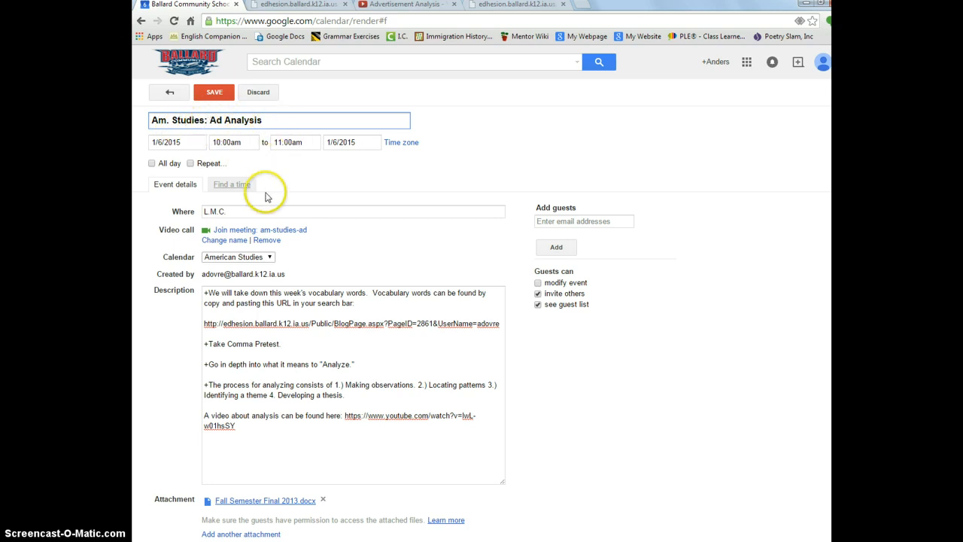
{"action": "left_click", "coordinate": [239, 212]}
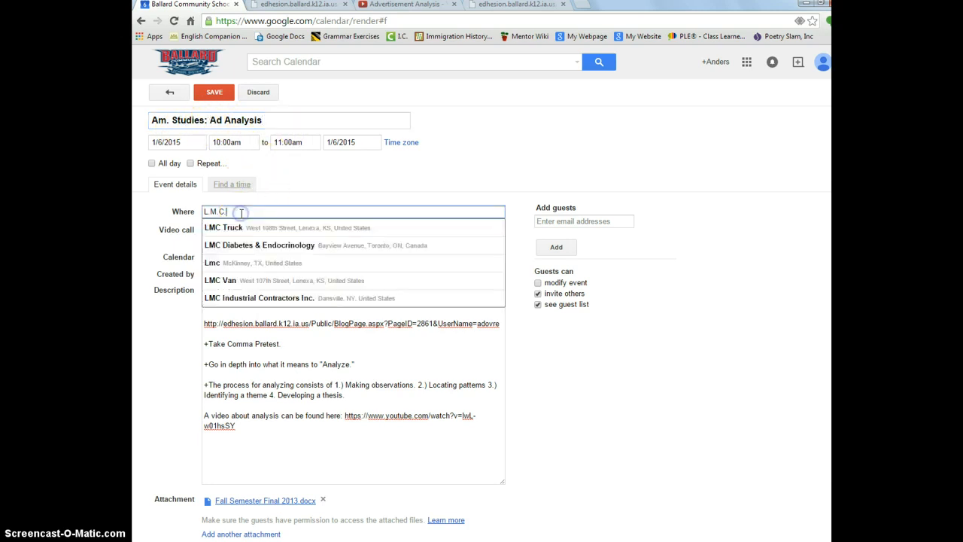
{"action": "left_click", "coordinate": [350, 194]}
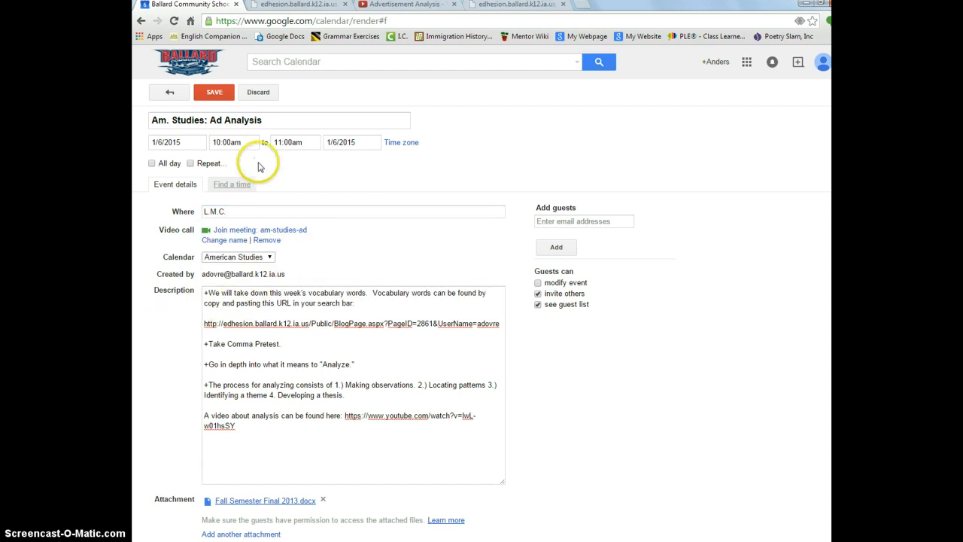
{"action": "left_click", "coordinate": [259, 257]}
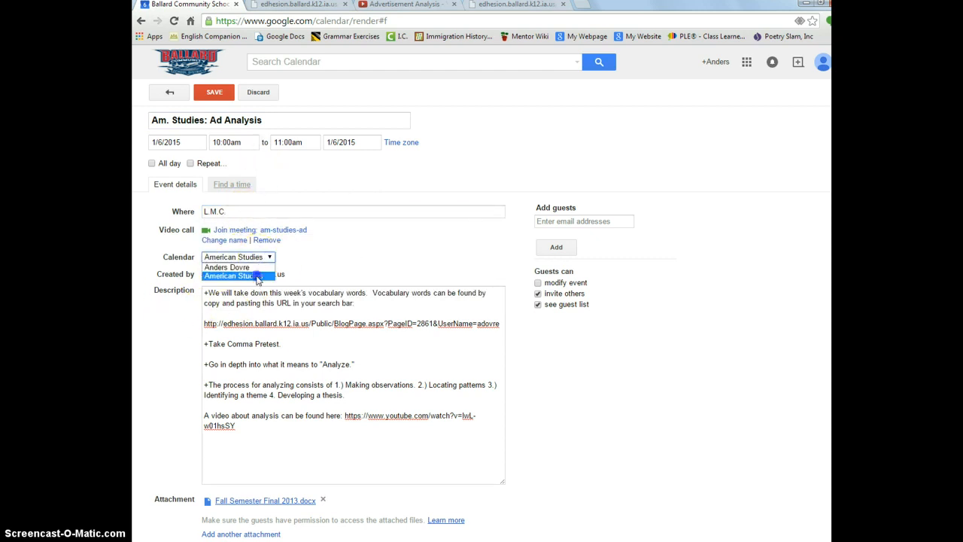
{"action": "left_click", "coordinate": [258, 277]}
{"action": "left_click", "coordinate": [256, 257]}
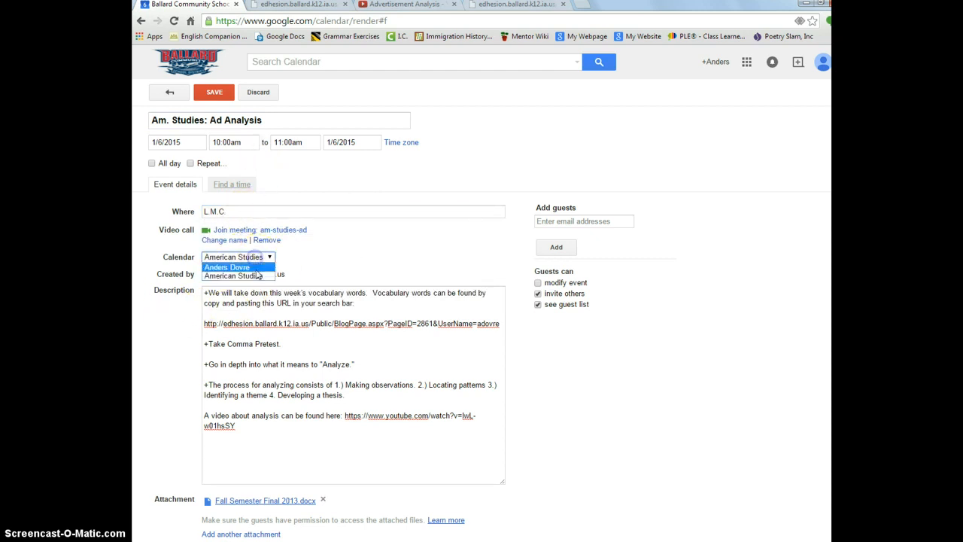
{"action": "left_click", "coordinate": [257, 276]}
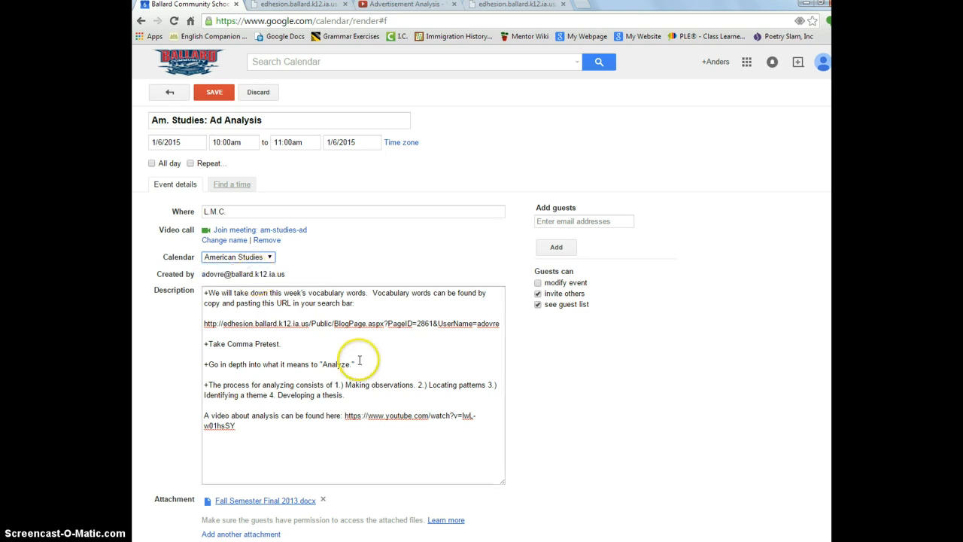
Step: Set the Ad Analysis event's visibility to Public and save the event
{"action": "scroll", "coordinate": [297, 282], "scroll_direction": "down", "scroll_amount": 1}
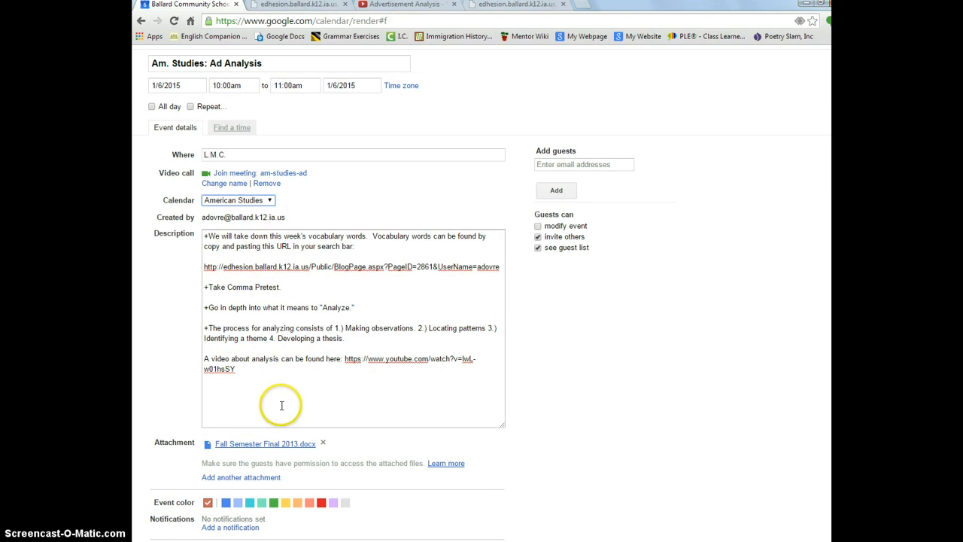
{"action": "left_click", "coordinate": [286, 371]}
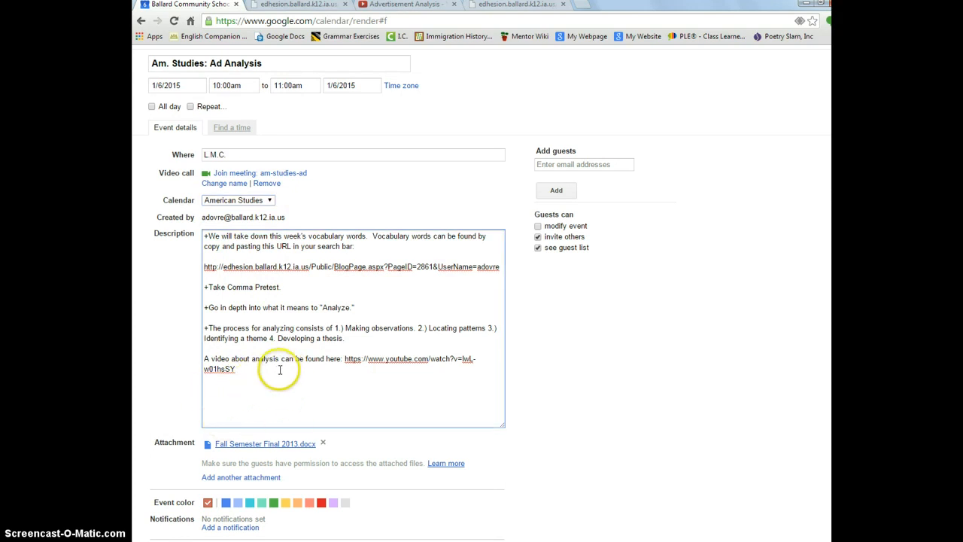
{"action": "scroll", "coordinate": [279, 369], "scroll_direction": "down", "scroll_amount": 1}
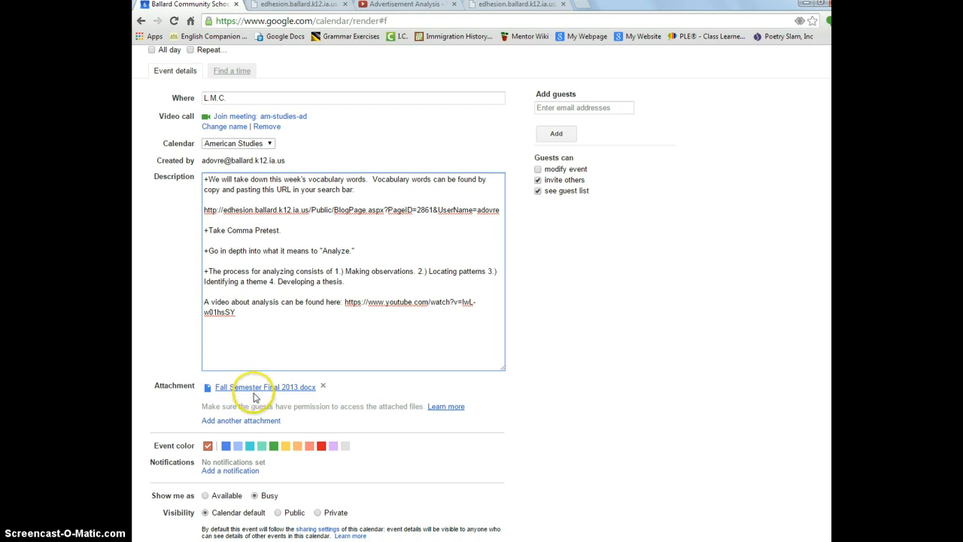
{"action": "scroll", "coordinate": [271, 392], "scroll_direction": "down", "scroll_amount": 1}
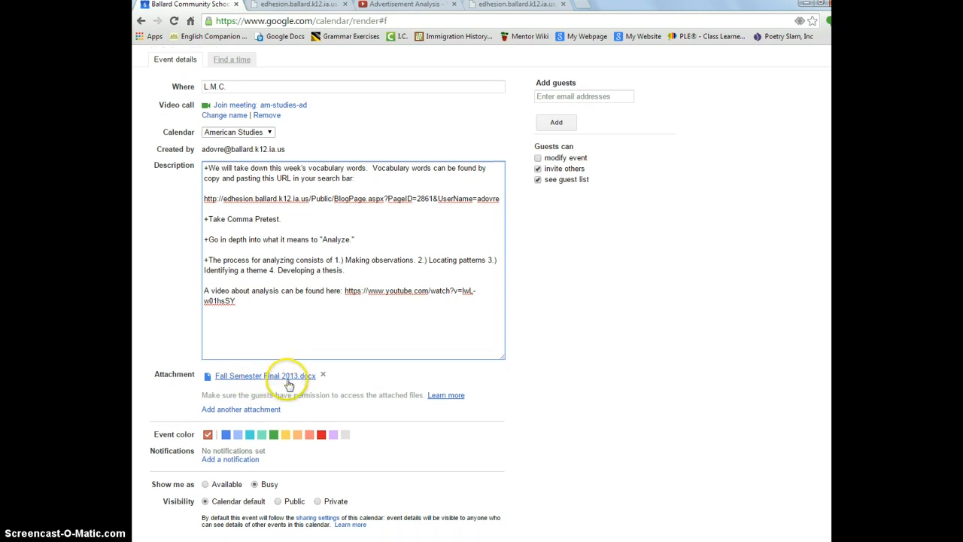
{"action": "left_click", "coordinate": [278, 502]}
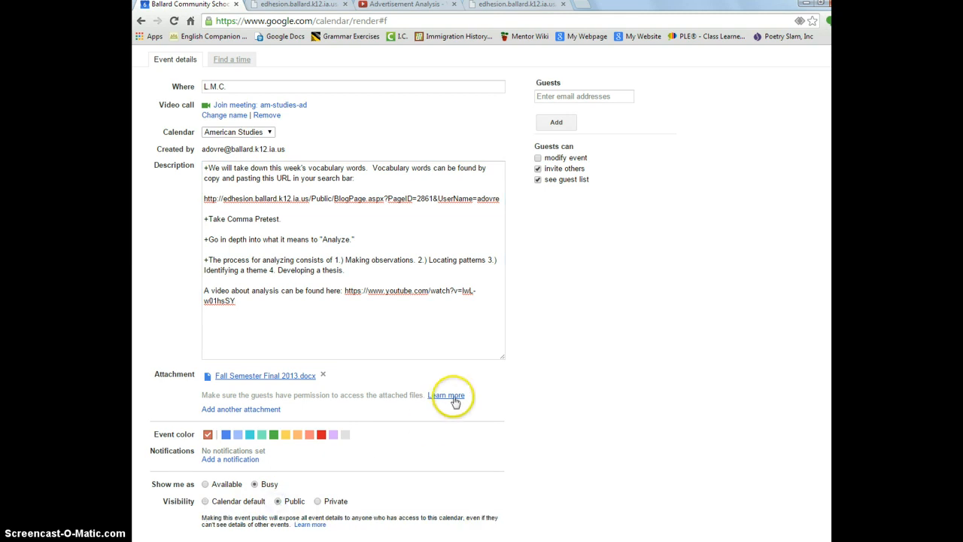
{"action": "scroll", "coordinate": [454, 401], "scroll_direction": "up", "scroll_amount": 2}
{"action": "scroll", "coordinate": [374, 286], "scroll_direction": "down", "scroll_amount": 2}
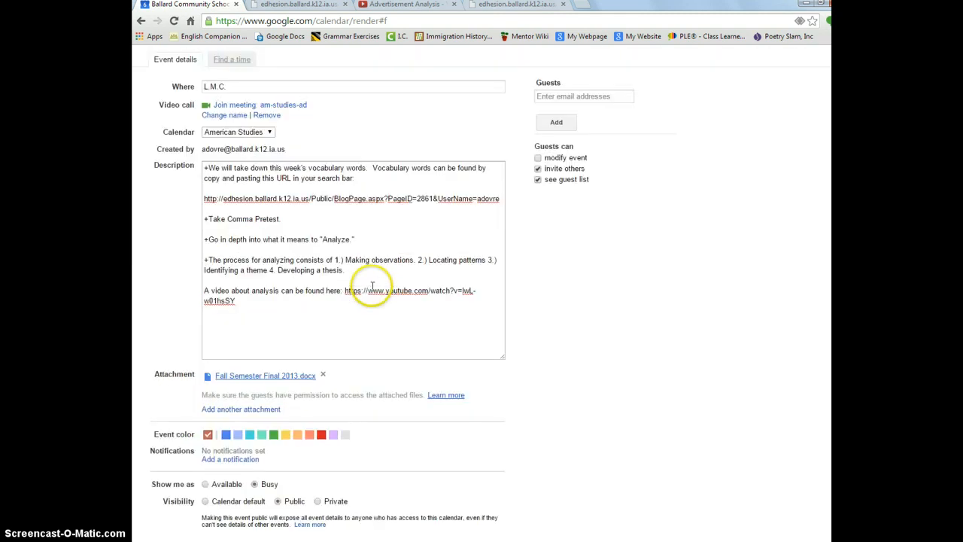
{"action": "scroll", "coordinate": [406, 411], "scroll_direction": "up", "scroll_amount": 2}
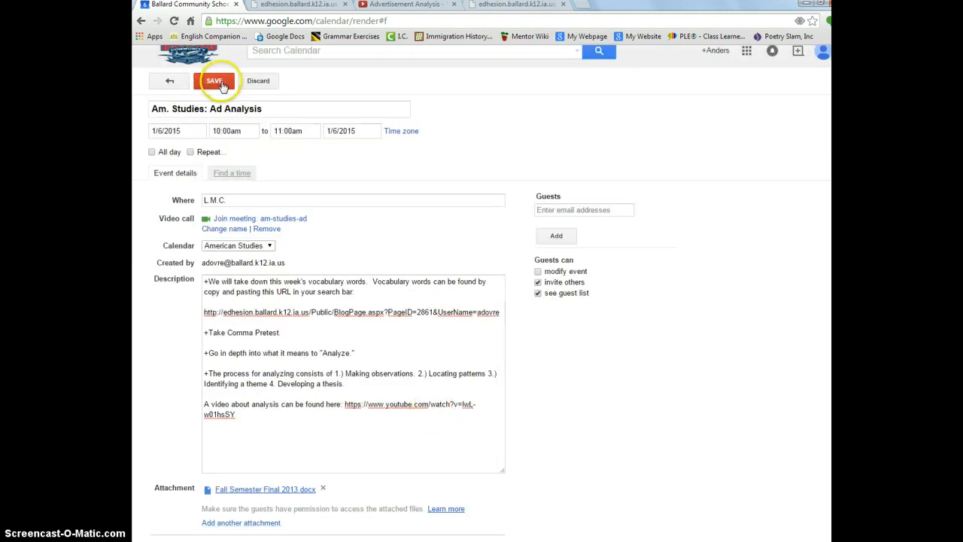
{"action": "left_click", "coordinate": [216, 81]}
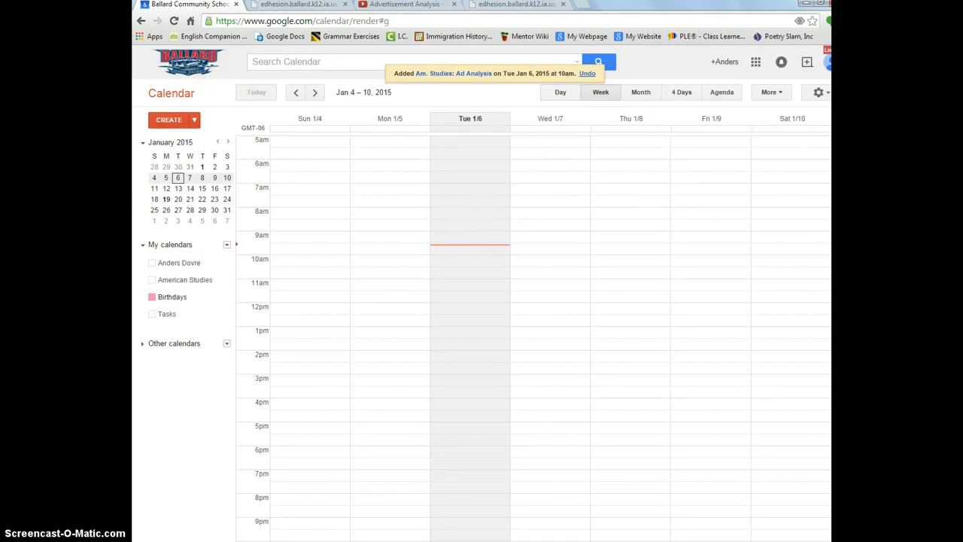
Step: Show the American Studies calendar and open its January 6 Ad Analysis event to examine the description and attachment
{"action": "left_click", "coordinate": [194, 279]}
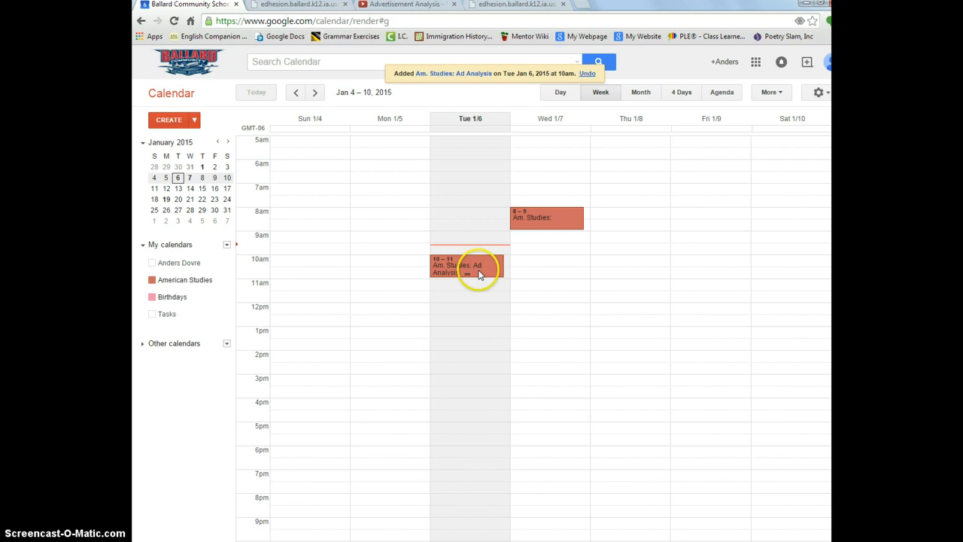
{"action": "left_click", "coordinate": [460, 269]}
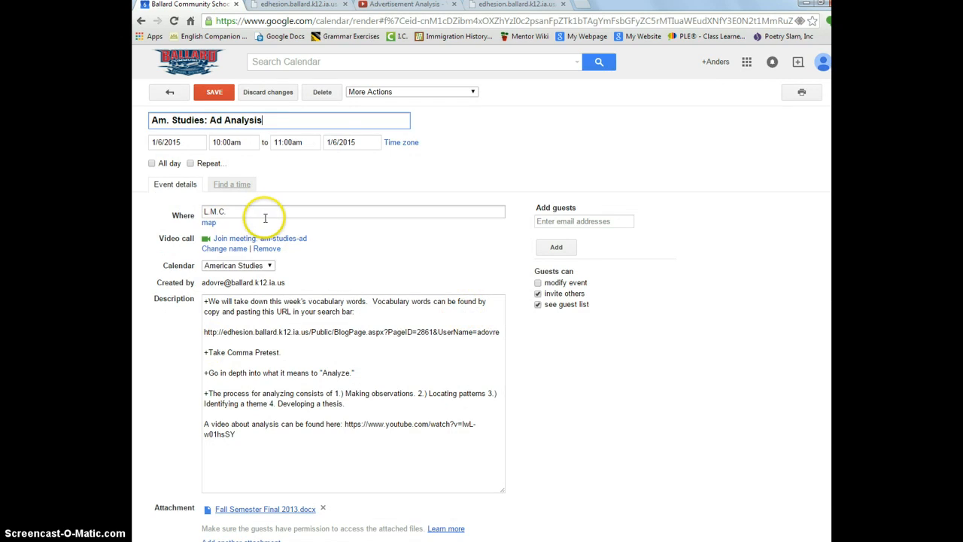
{"action": "scroll", "coordinate": [269, 225], "scroll_direction": "down", "scroll_amount": 3}
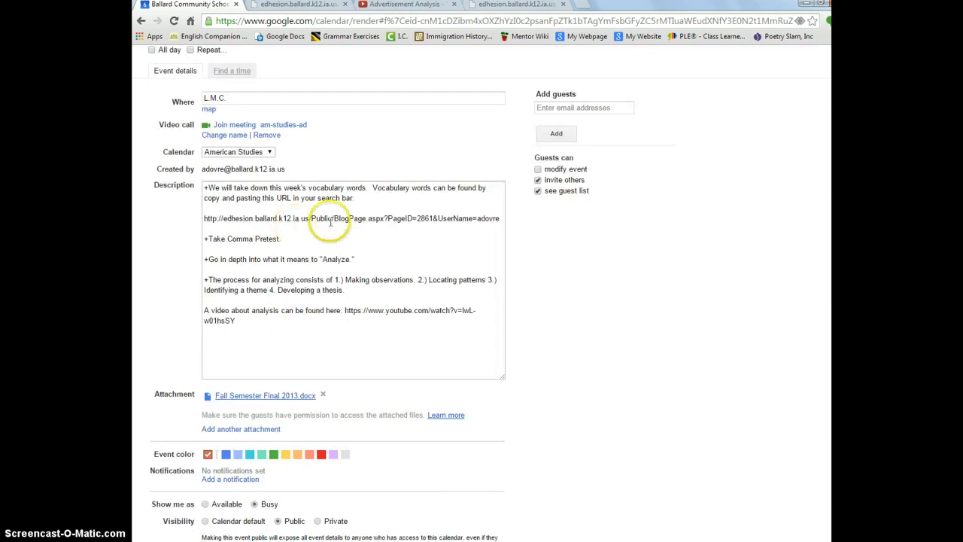
Step: Open the event's attached Fall Semester Final 2013.docx and set its link sharing to On - Public on the web
{"action": "left_click", "coordinate": [276, 402]}
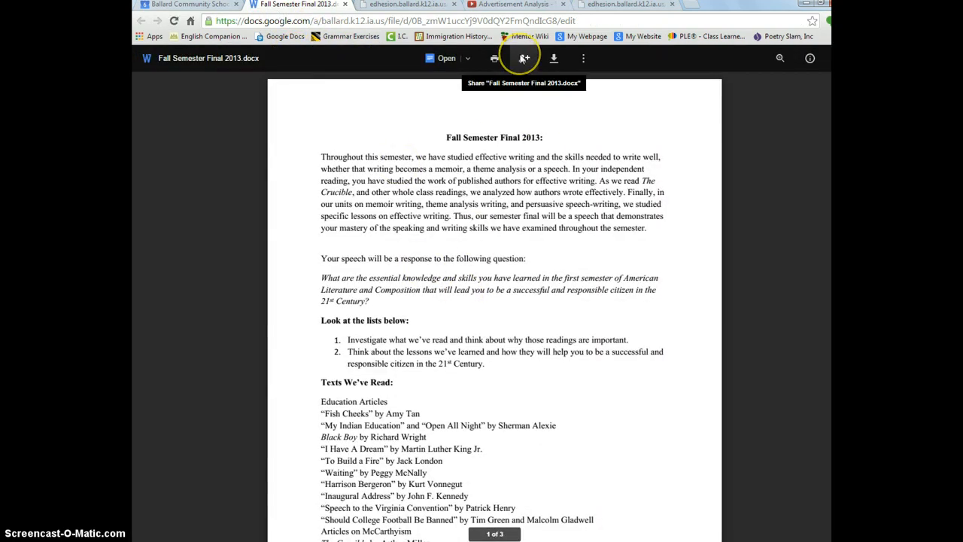
{"action": "left_click", "coordinate": [524, 59]}
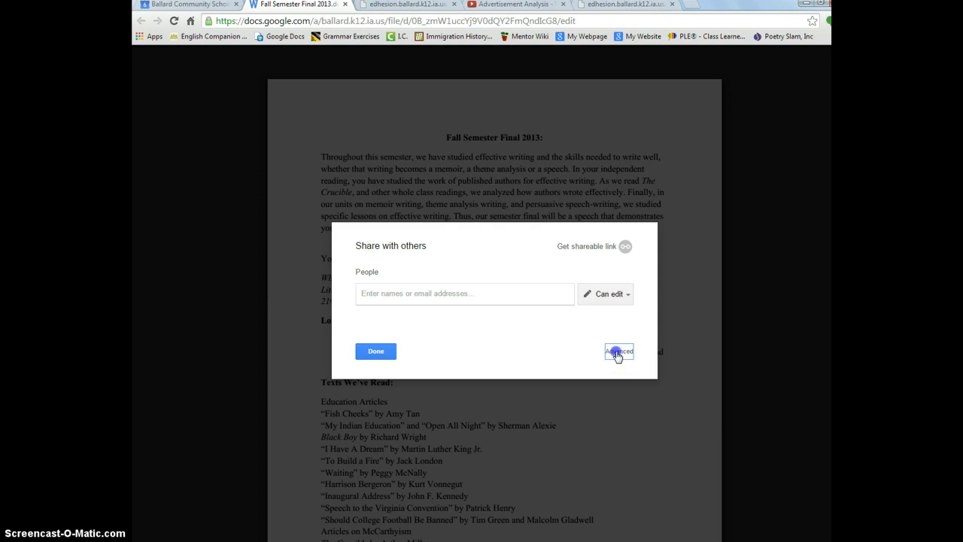
{"action": "left_click", "coordinate": [617, 353]}
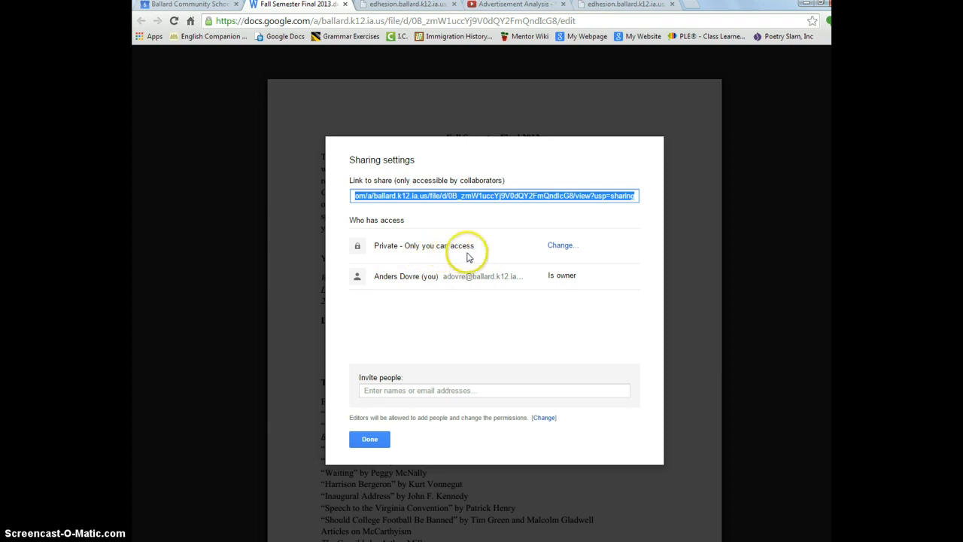
{"action": "left_click", "coordinate": [566, 250]}
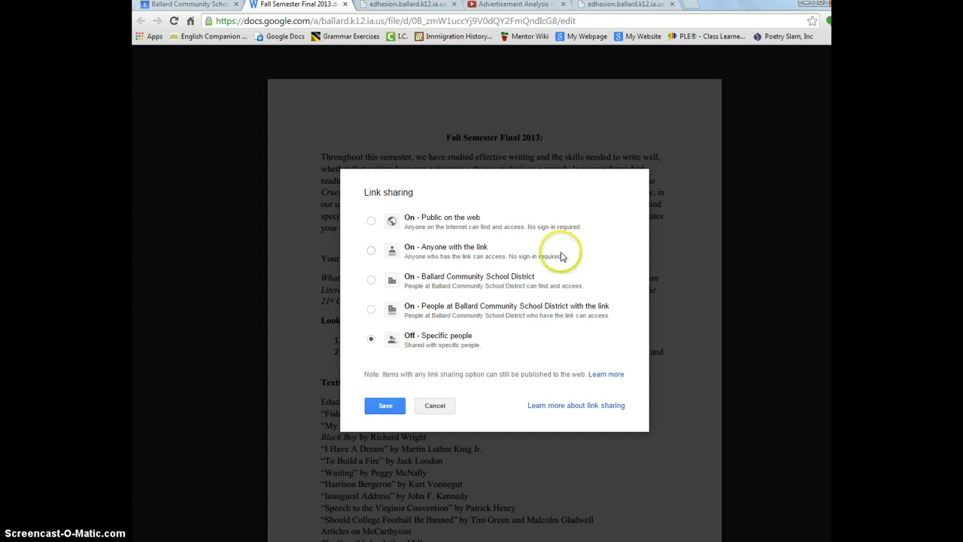
{"action": "left_click", "coordinate": [371, 283]}
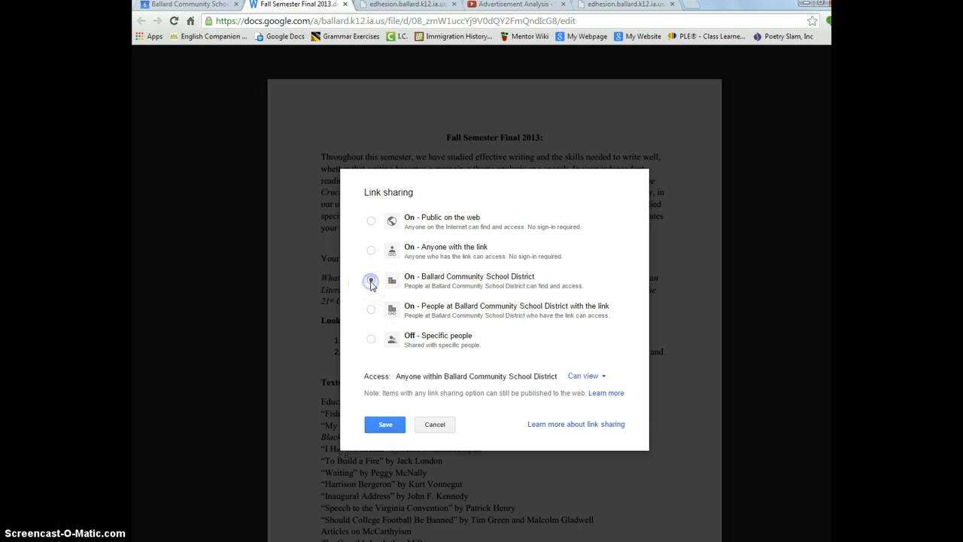
{"action": "left_click", "coordinate": [371, 224]}
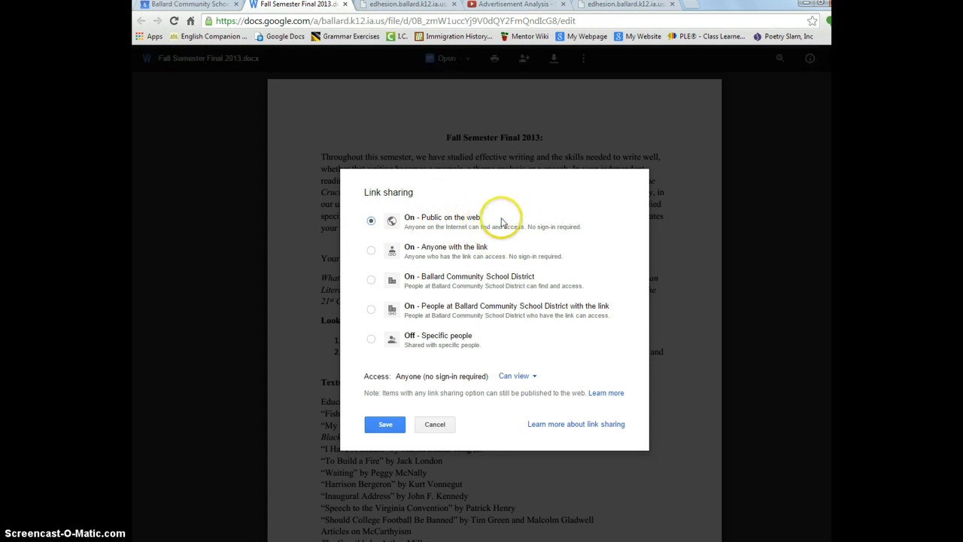
{"action": "left_click", "coordinate": [383, 426]}
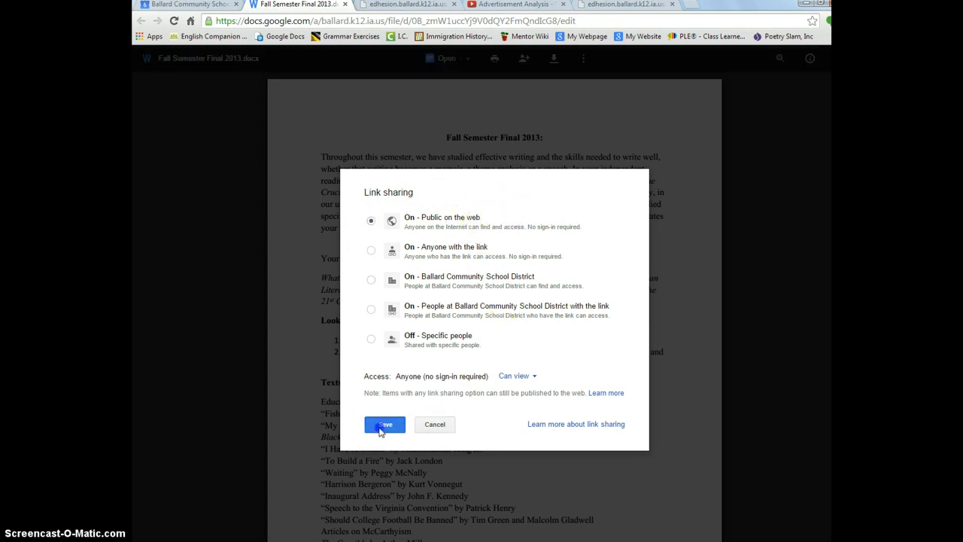
{"action": "left_click", "coordinate": [372, 441]}
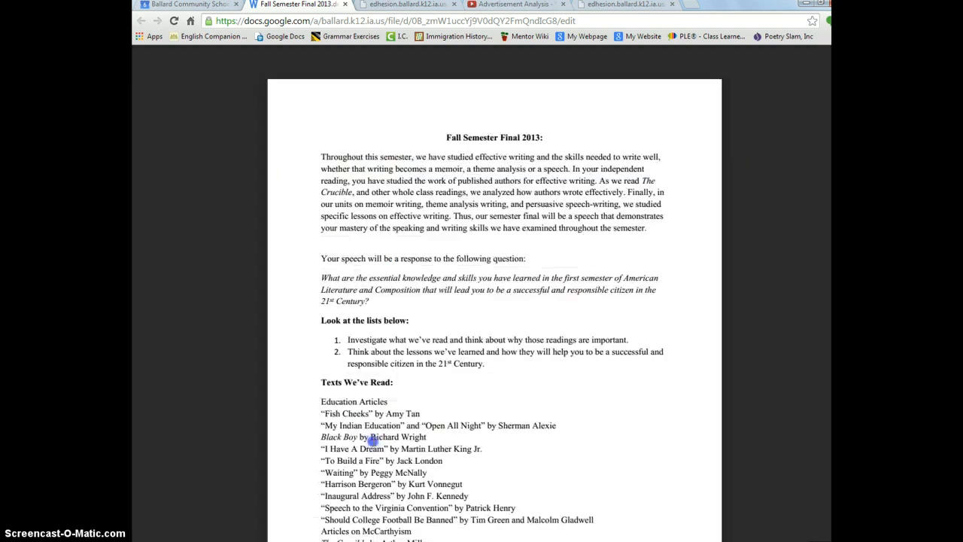
Step: Close the attached document and save the January 6 Ad Analysis event, returning to the week view
{"action": "left_click", "coordinate": [345, 5]}
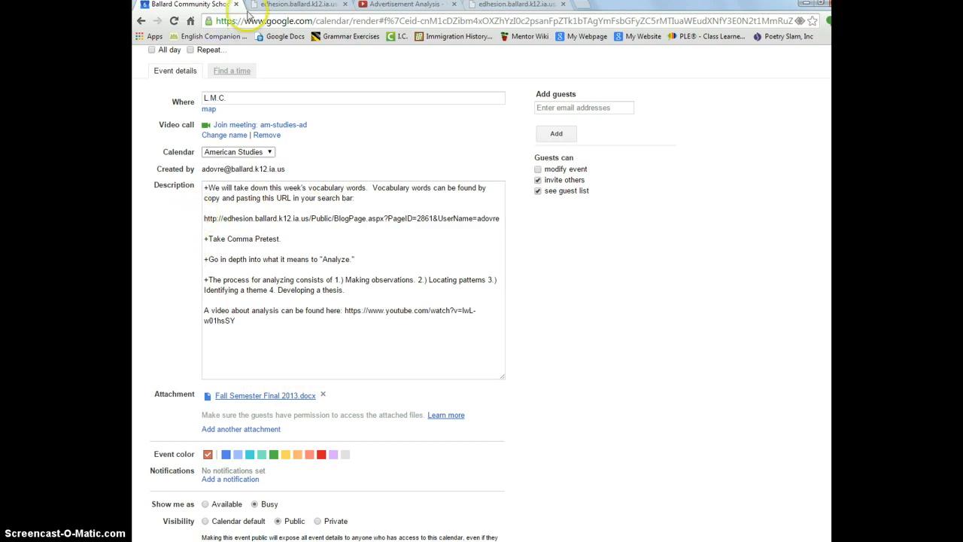
{"action": "scroll", "coordinate": [289, 66], "scroll_direction": "up", "scroll_amount": 3}
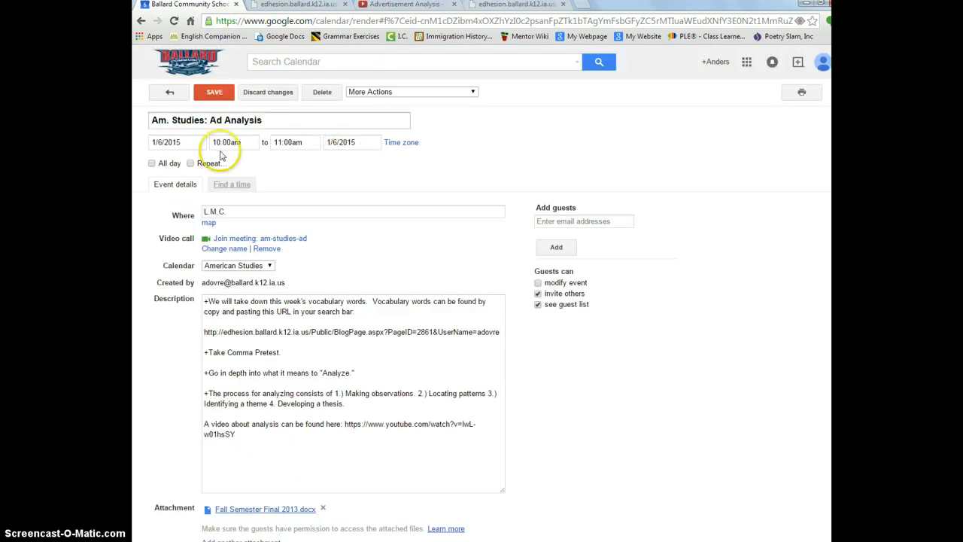
{"action": "left_click", "coordinate": [216, 93]}
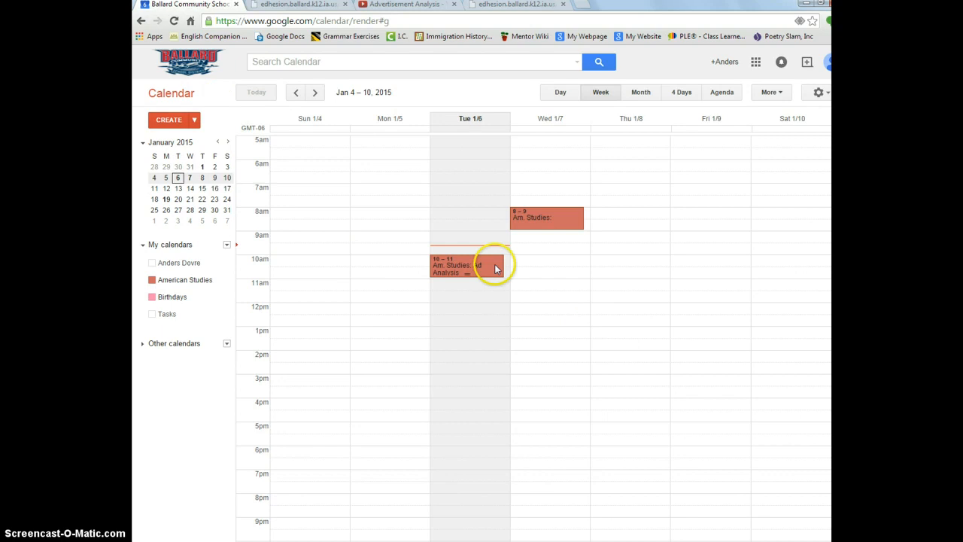